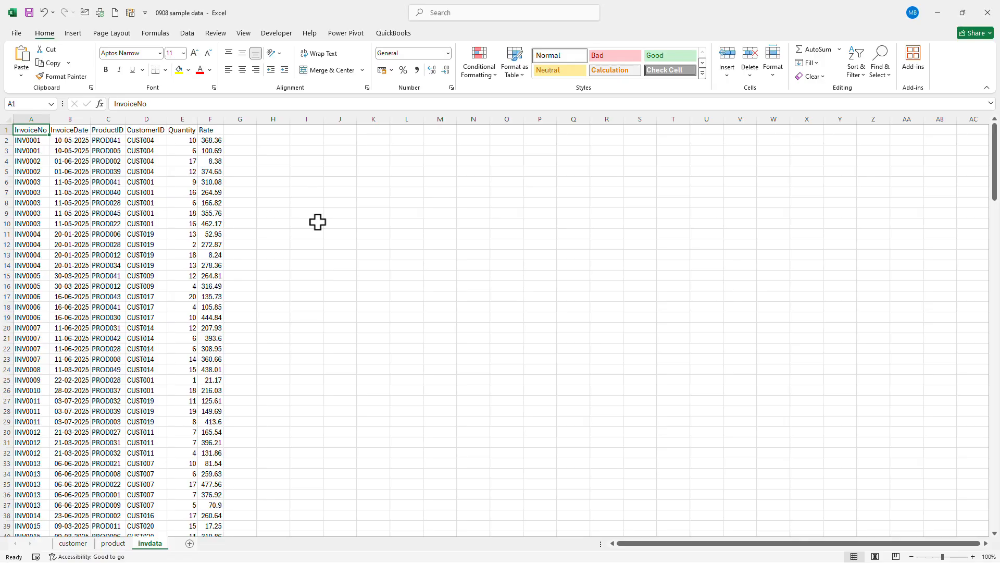
- Examine the invoice columns on the invdata sheet, from InvoiceNo through ProductID and CustomerID to Rate
{"action": "left_click", "coordinate": [102, 201]}
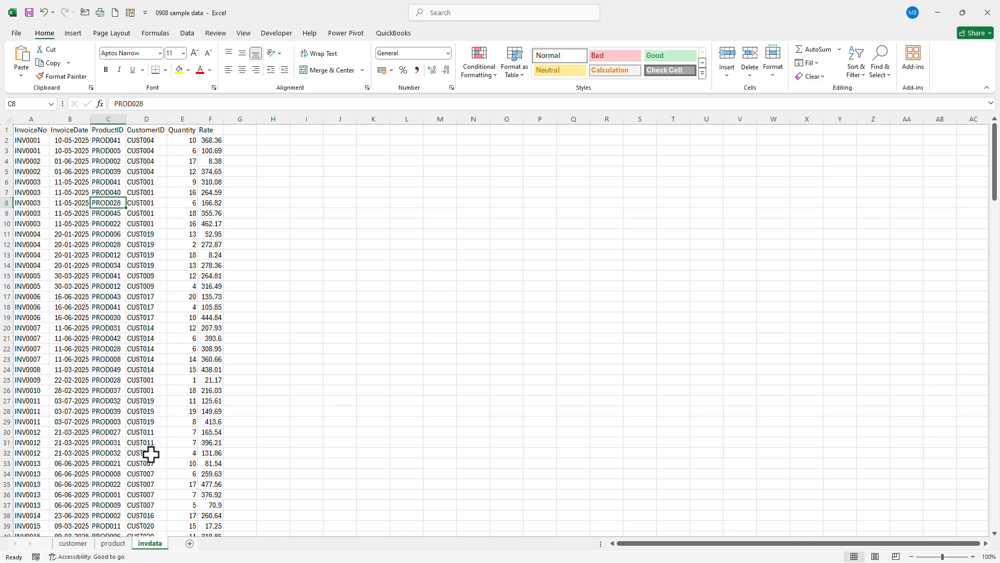
{"action": "key", "text": "ctrl+Home"}
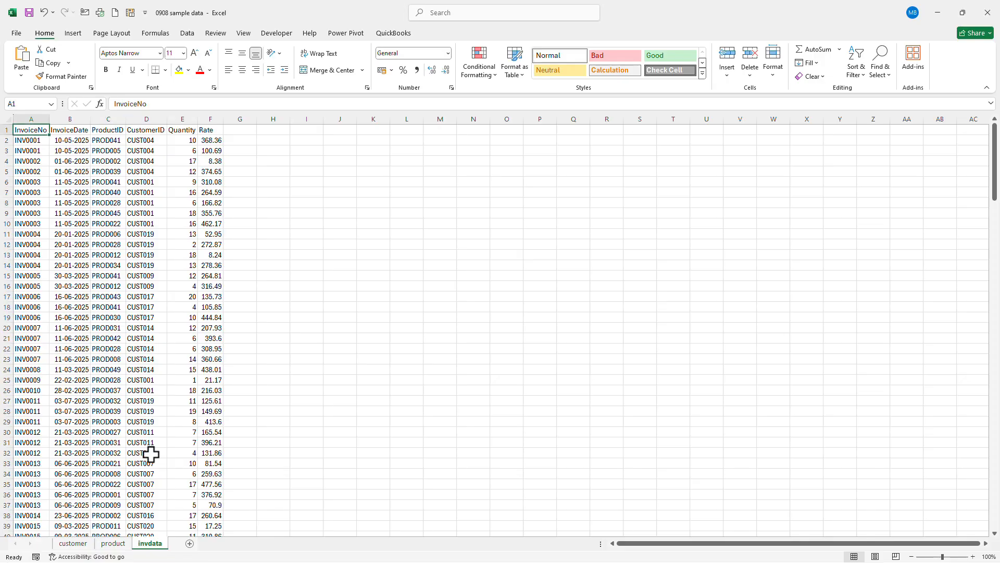
{"action": "key", "text": "Right"}
{"action": "key", "text": "Right"}
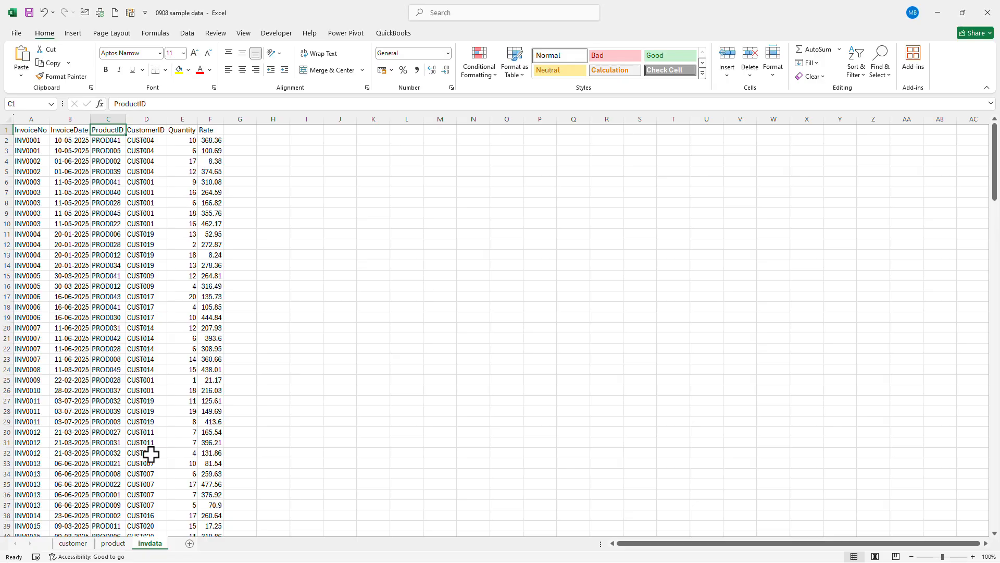
{"action": "key", "text": "Right"}
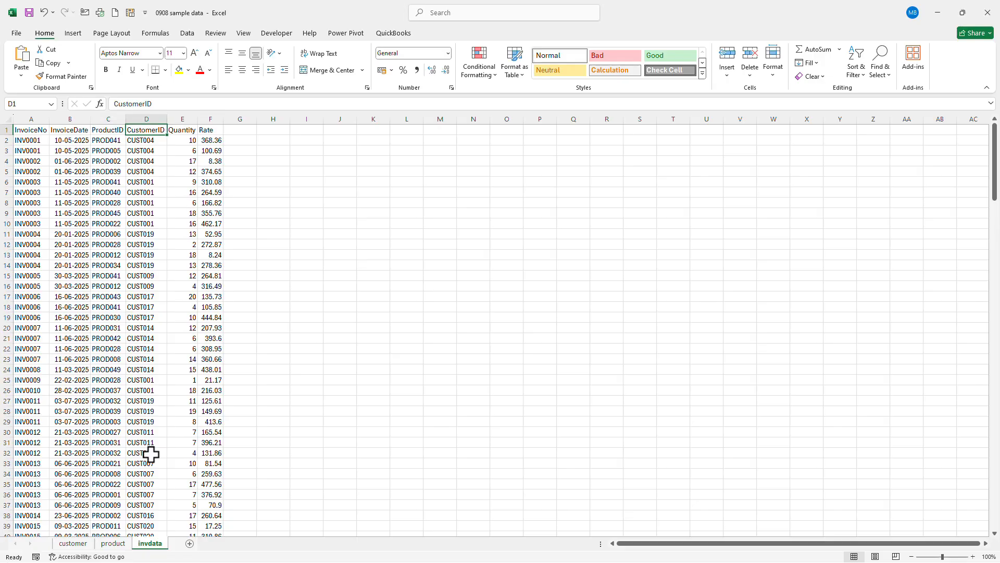
{"action": "key", "text": "Right"}
{"action": "key", "text": "Right"}
{"action": "key", "text": "Home"}
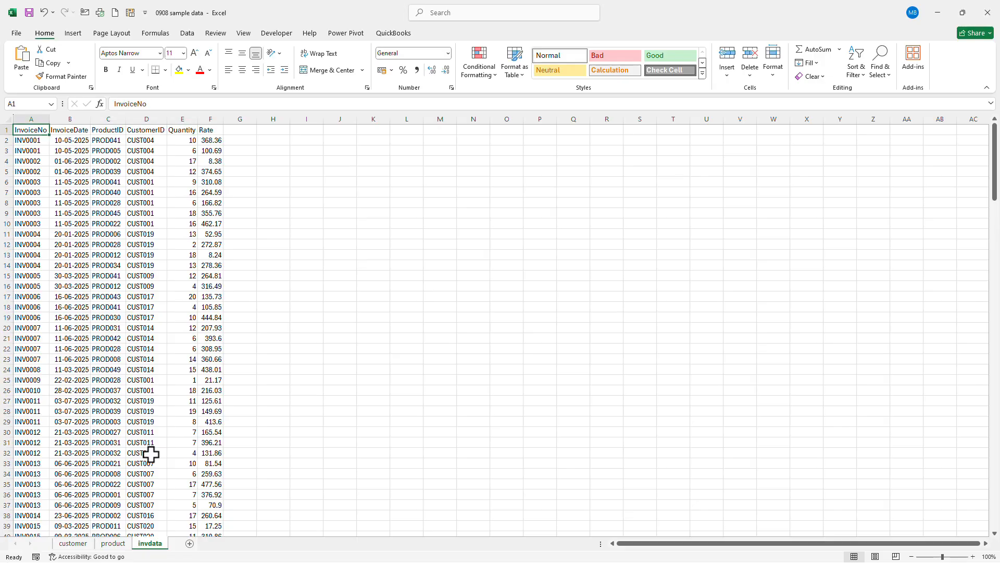
{"action": "key", "text": "ctrl+Right"}
{"action": "key", "text": "Home"}
- Examine the ProductID and ProductName columns on the product sheet
{"action": "left_click", "coordinate": [113, 543]}
{"action": "left_click", "coordinate": [142, 384]}
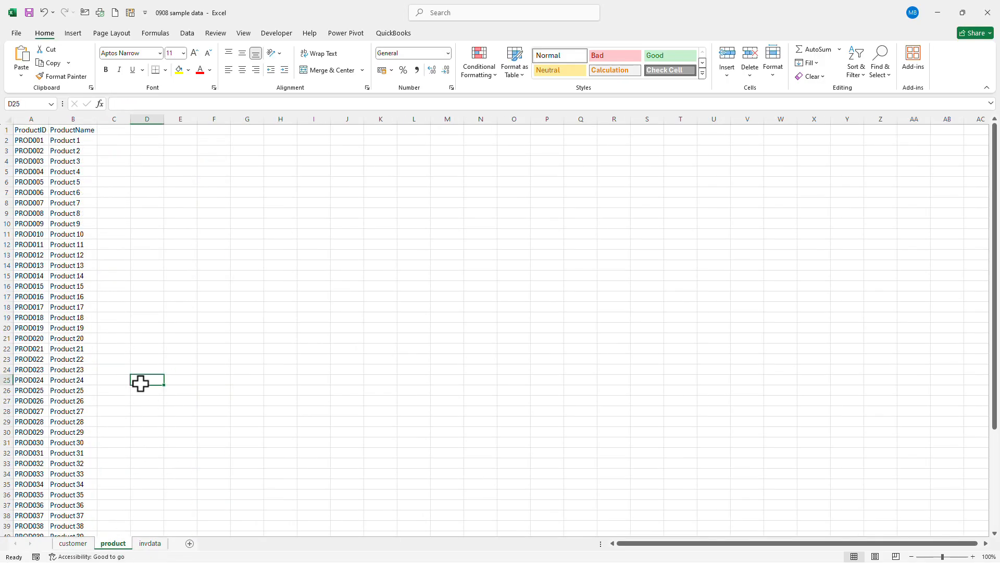
{"action": "key", "text": "Home"}
{"action": "key", "text": "ctrl+Up"}
{"action": "key", "text": "Down"}
{"action": "key", "text": "Down"}
{"action": "key", "text": "Right"}
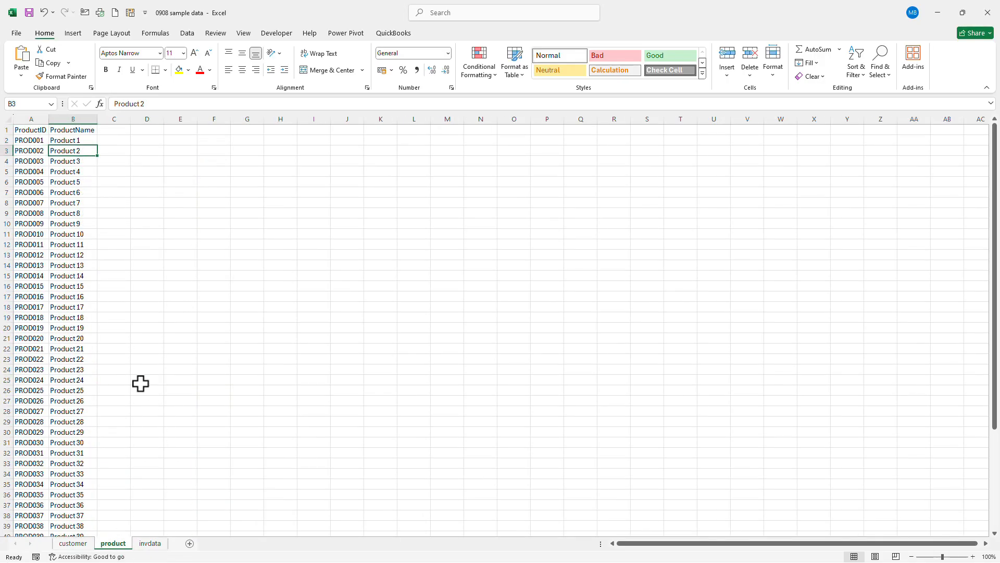
{"action": "key", "text": "Up"}
- Examine the customer sheet's ID, name, city and state columns and compare them with the product sheet
{"action": "left_click", "coordinate": [73, 544]}
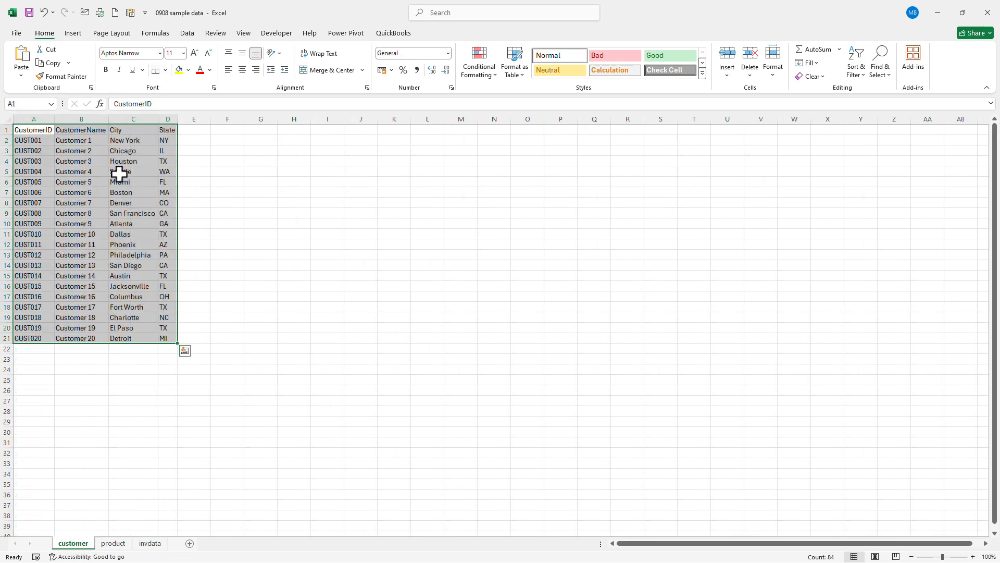
{"action": "left_click", "coordinate": [120, 163]}
{"action": "left_click", "coordinate": [71, 161]}
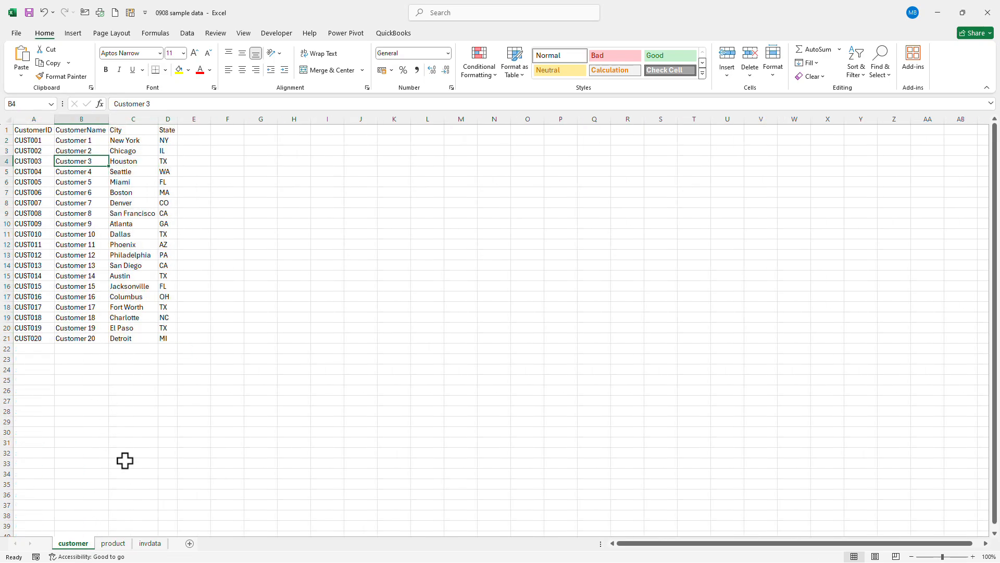
{"action": "left_click", "coordinate": [118, 544]}
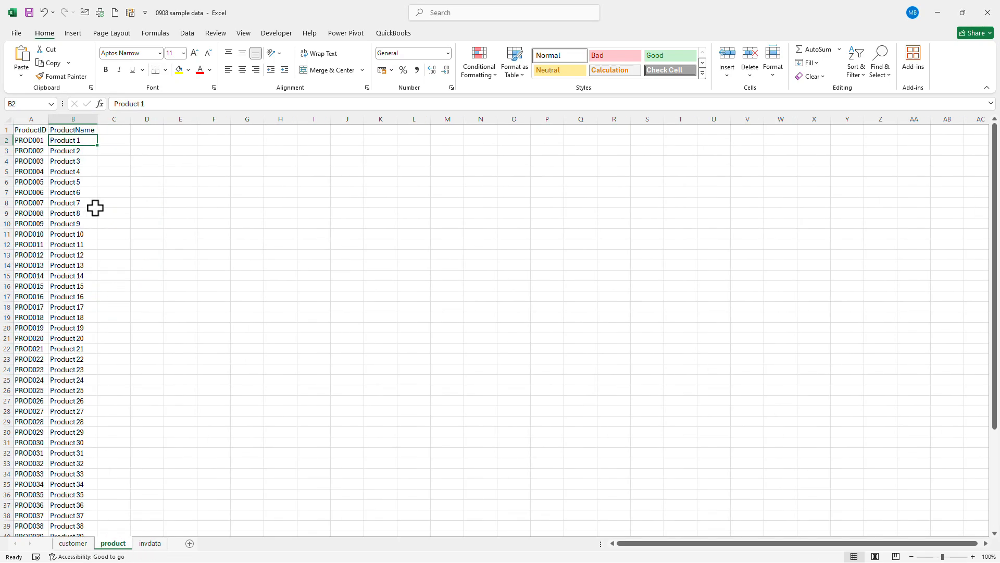
{"action": "left_click", "coordinate": [73, 543]}
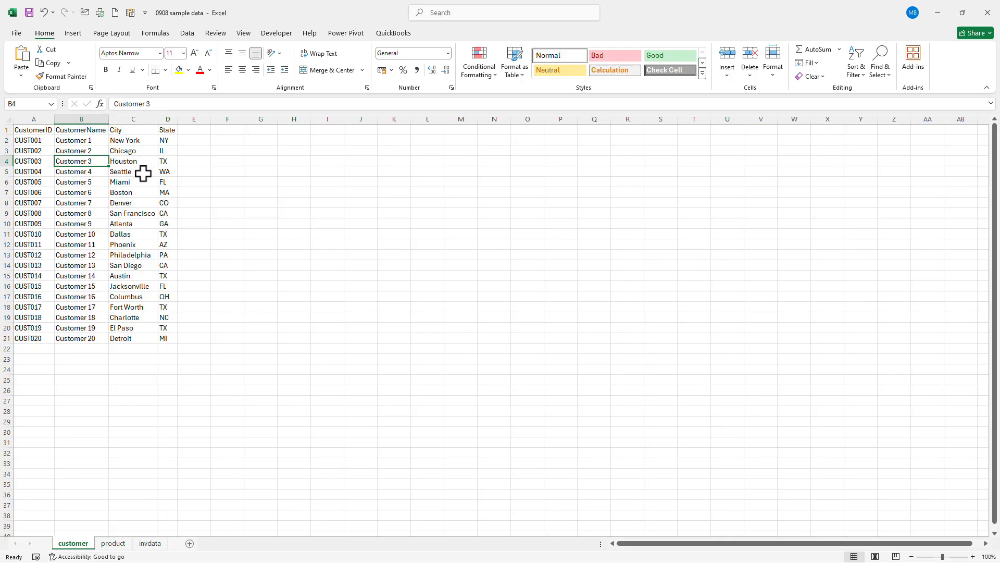
{"action": "left_click", "coordinate": [144, 211]}
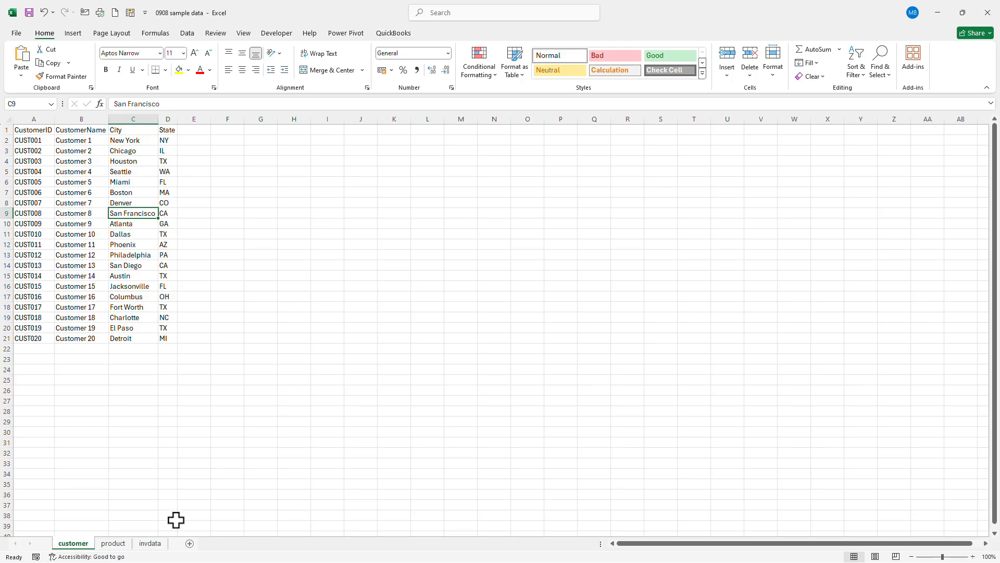
- Inspect the extent of the invoice data on the invdata sheet, from its header row to its last record and column
{"action": "left_click", "coordinate": [151, 544]}
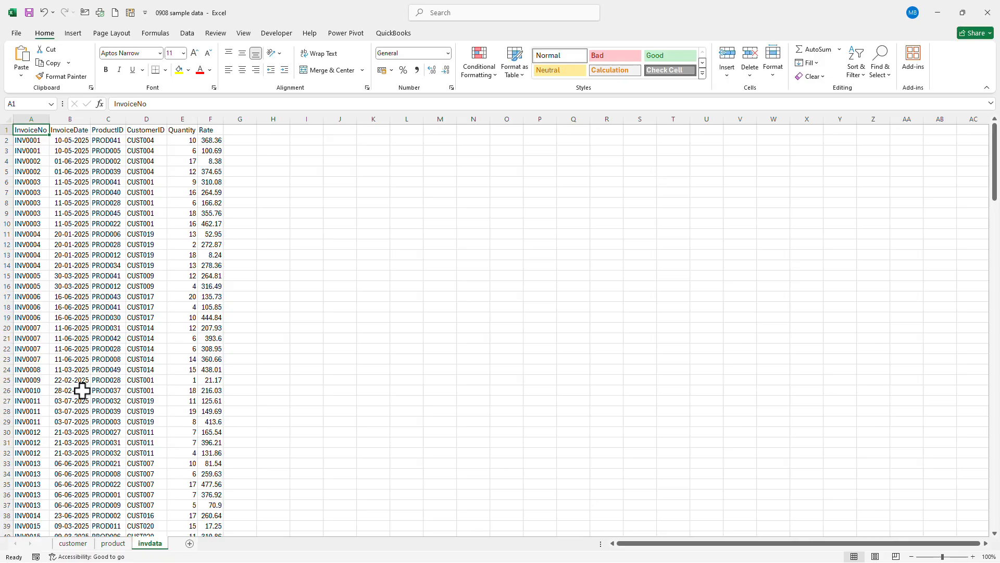
{"action": "key", "text": "ctrl+Down"}
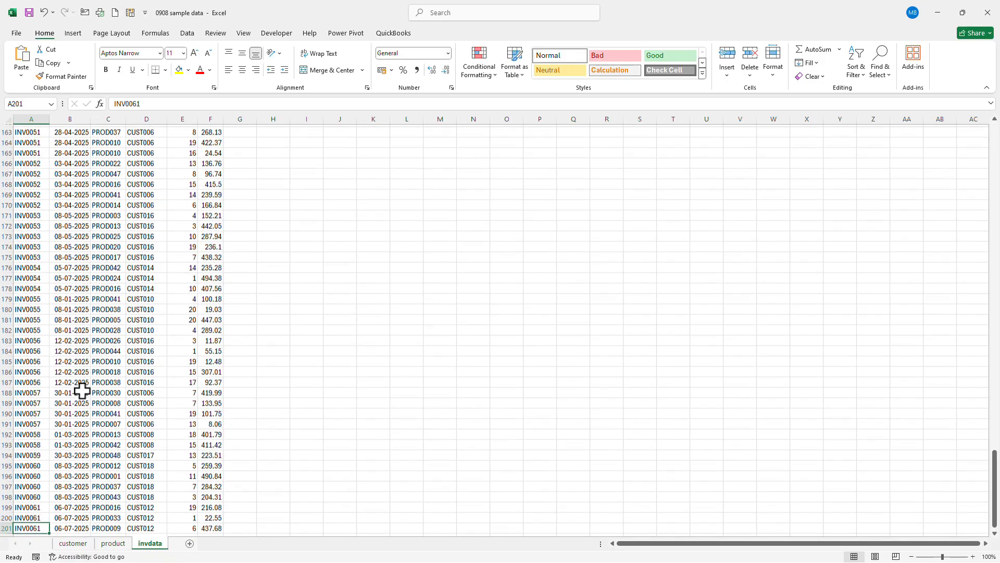
{"action": "key", "text": "Down"}
{"action": "key", "text": "Up"}
{"action": "key", "text": "Up"}
{"action": "key", "text": "Up"}
{"action": "key", "text": "ctrl+Up"}
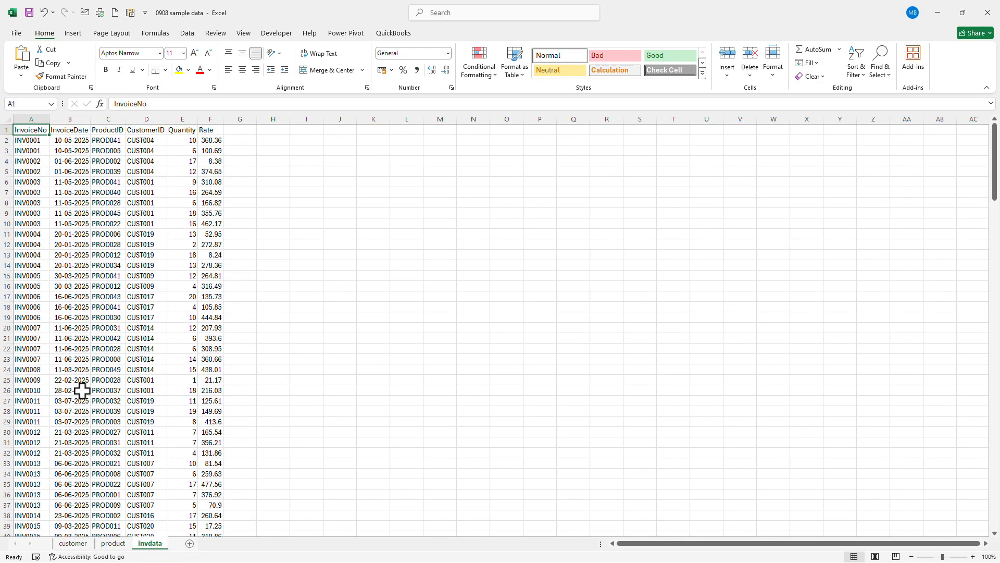
{"action": "key", "text": "ctrl+Right"}
{"action": "key", "text": "Right"}
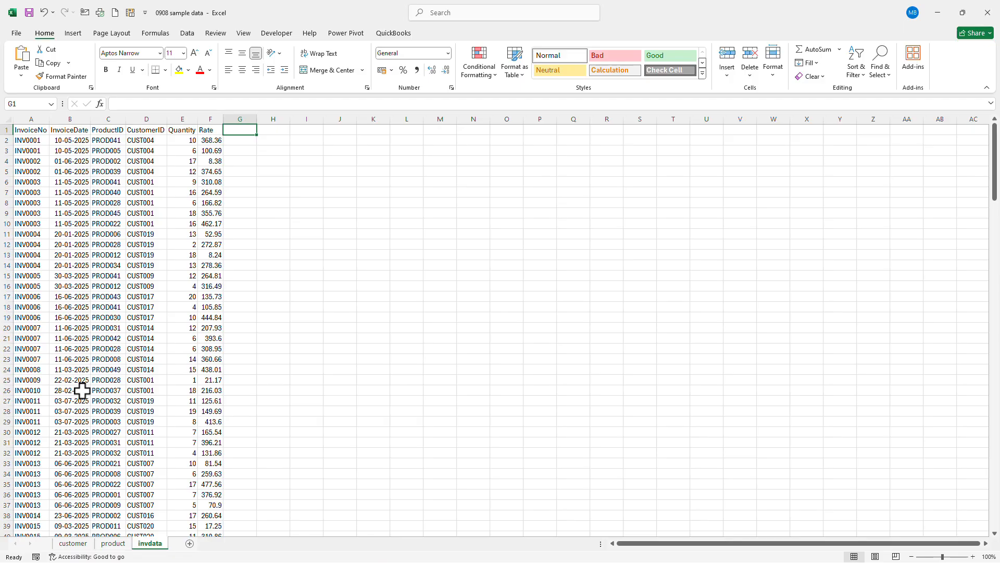
{"action": "left_click", "coordinate": [100, 225]}
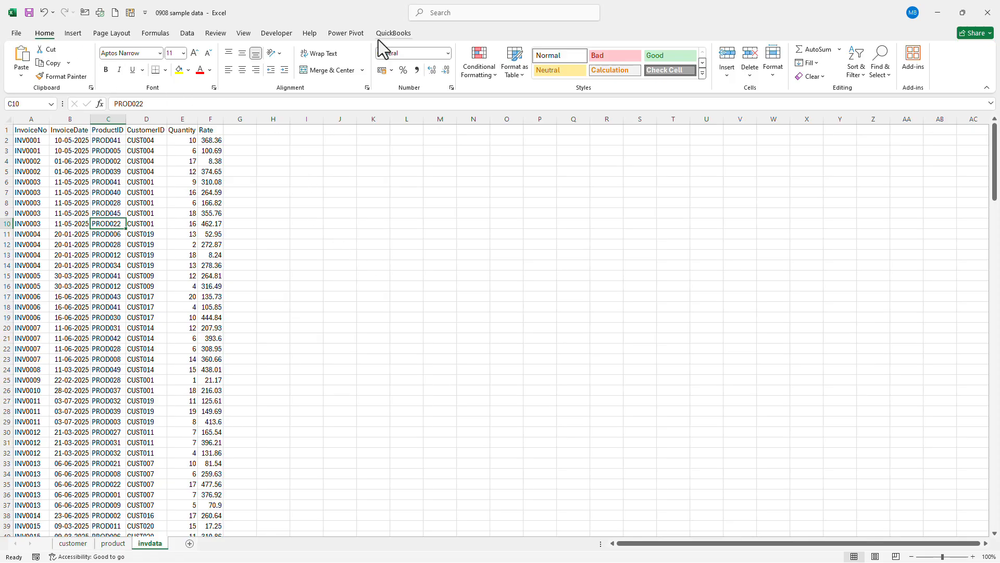
- Check in the COM add-ins list that Microsoft Power Pivot for Excel is enabled
{"action": "left_click", "coordinate": [346, 36]}
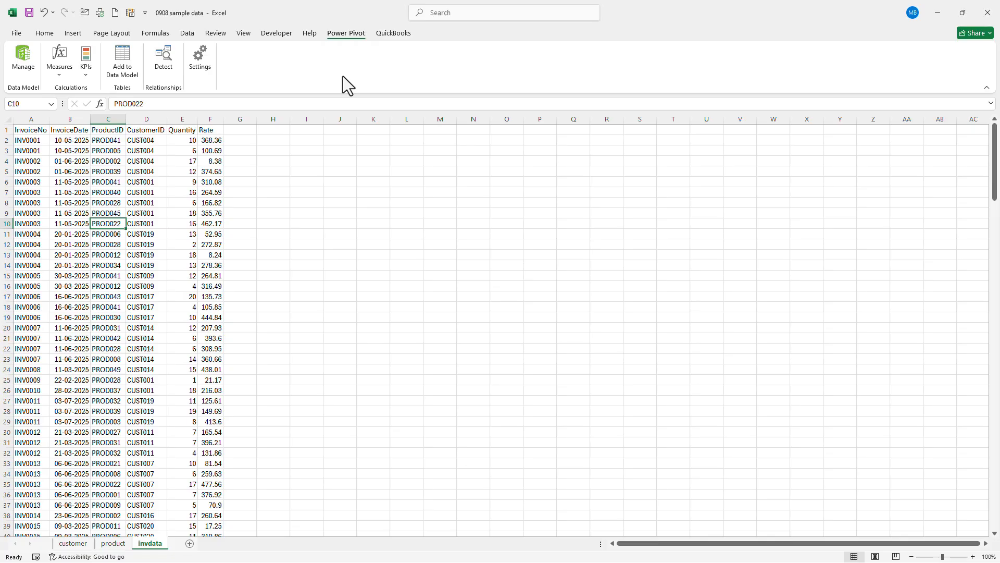
{"action": "left_click", "coordinate": [13, 33]}
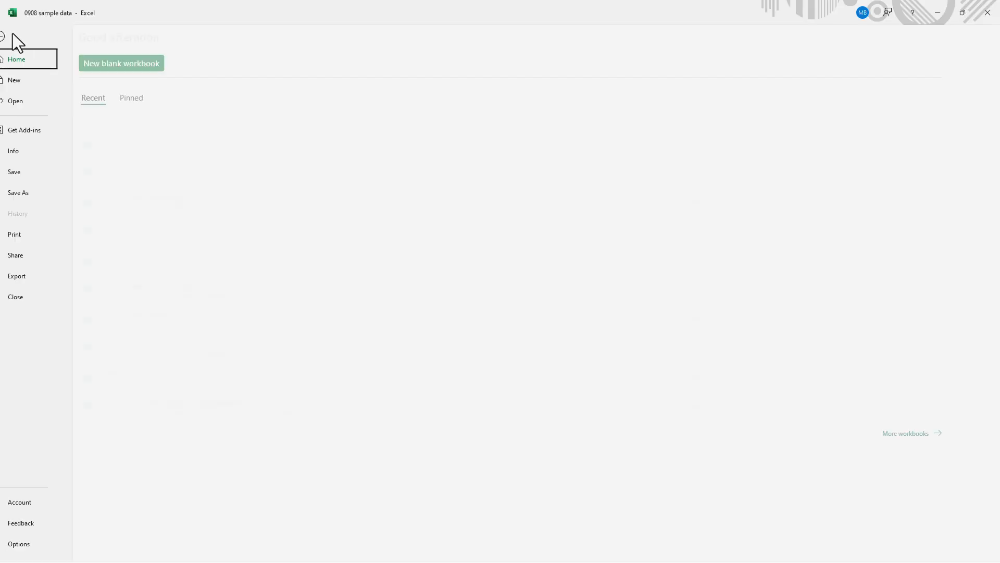
{"action": "left_click", "coordinate": [29, 544]}
{"action": "left_click", "coordinate": [310, 282]}
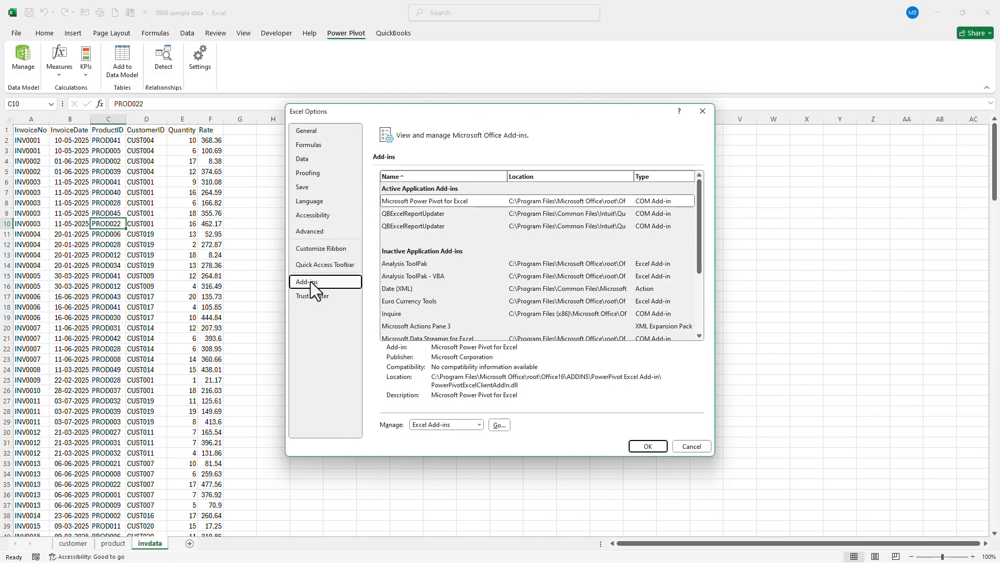
{"action": "left_click", "coordinate": [480, 425]}
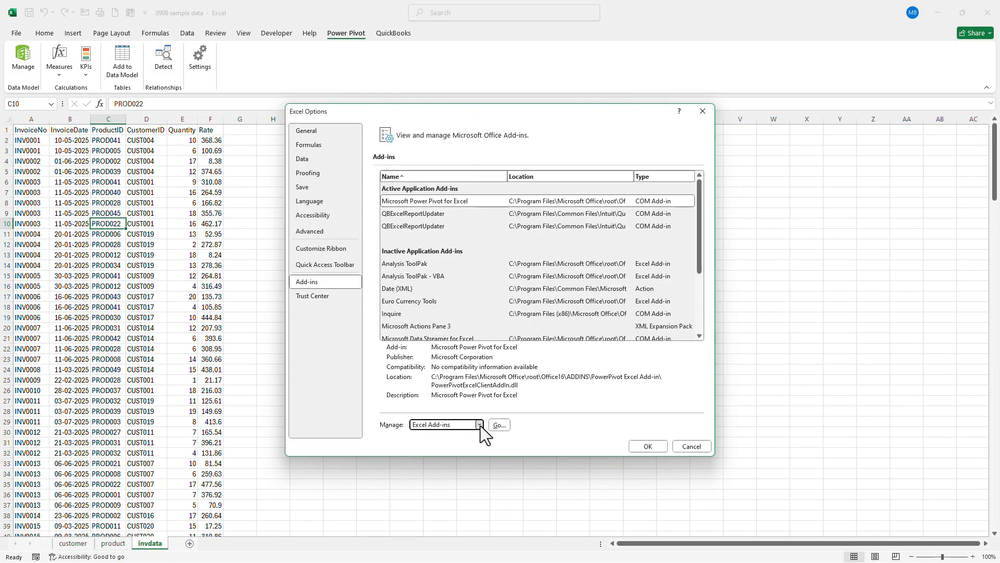
{"action": "left_click", "coordinate": [470, 445]}
{"action": "left_click", "coordinate": [497, 425]}
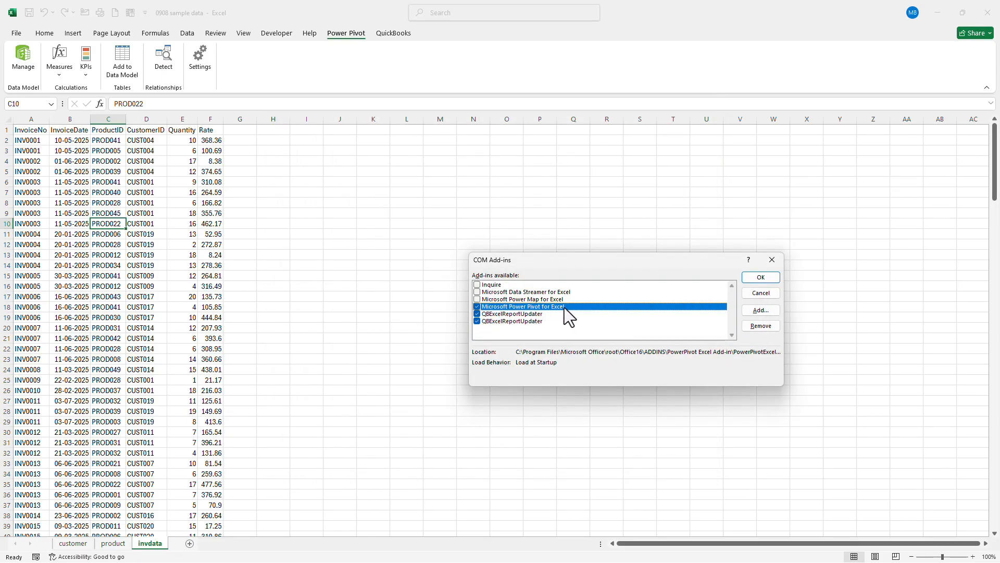
{"action": "left_click", "coordinate": [761, 277]}
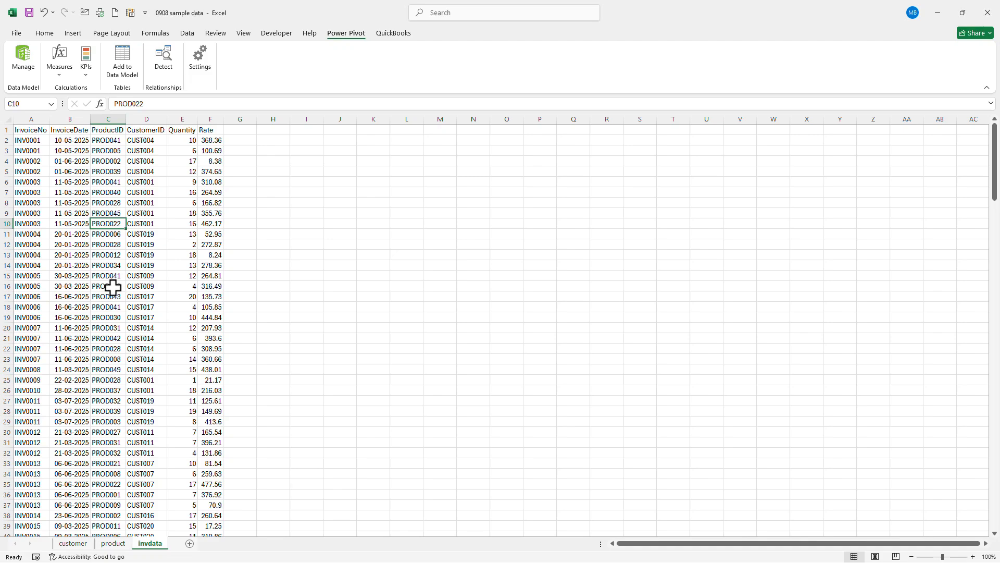
- Convert the invoice data range A1:F201 into a table with headers and name it InvData
{"action": "key", "text": "ctrl+t"}
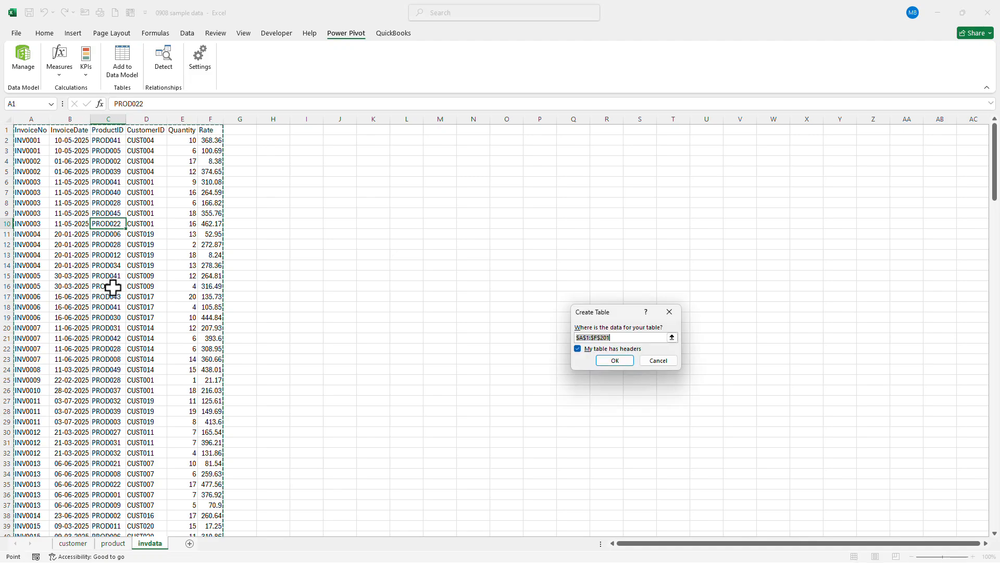
{"action": "left_click", "coordinate": [615, 360]}
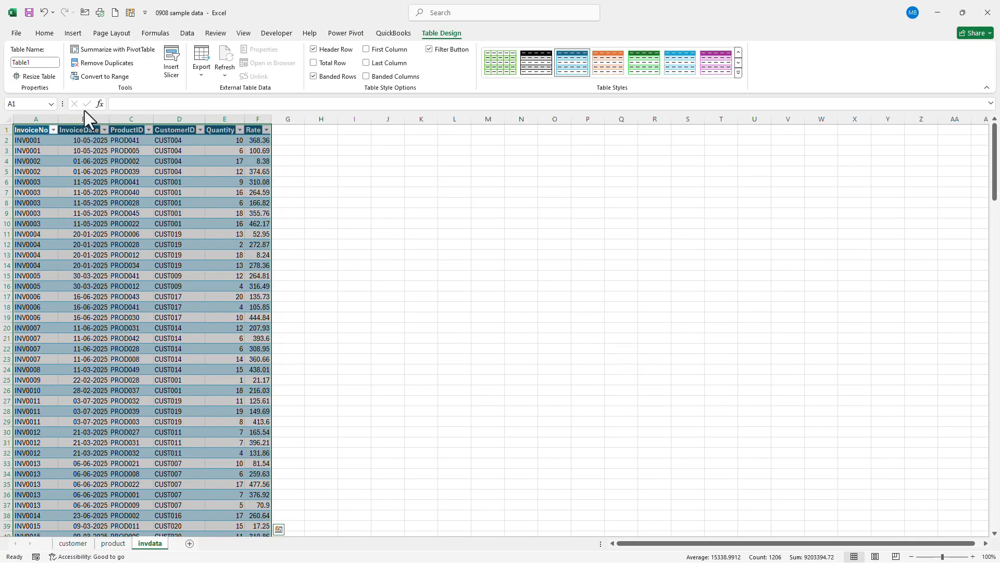
{"action": "left_click", "coordinate": [40, 62]}
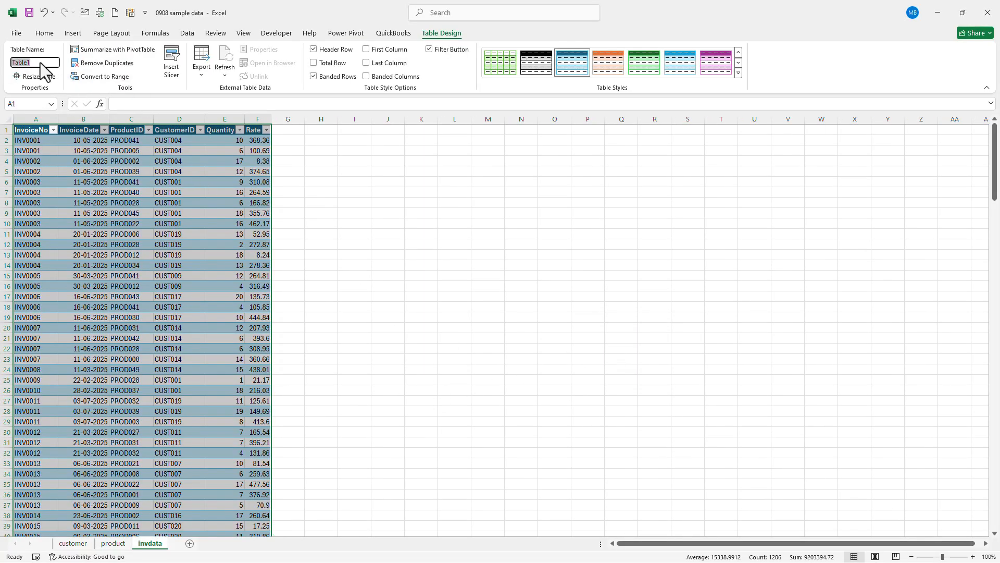
{"action": "type", "text": "invData"}
{"action": "key", "text": "Return"}
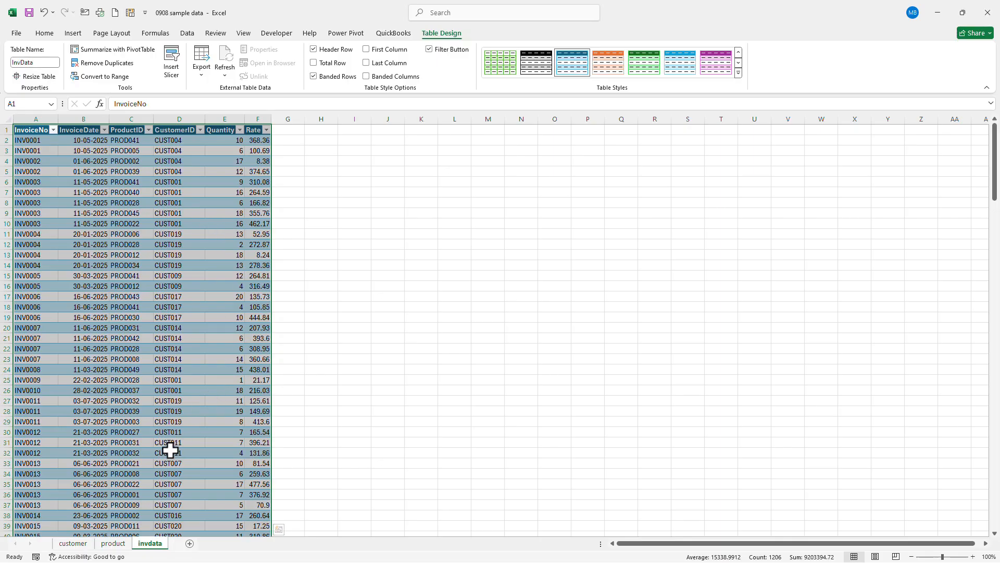
- Convert the product sheet's range A1:B51 into a table with headers and name it Product
{"action": "left_click", "coordinate": [113, 543]}
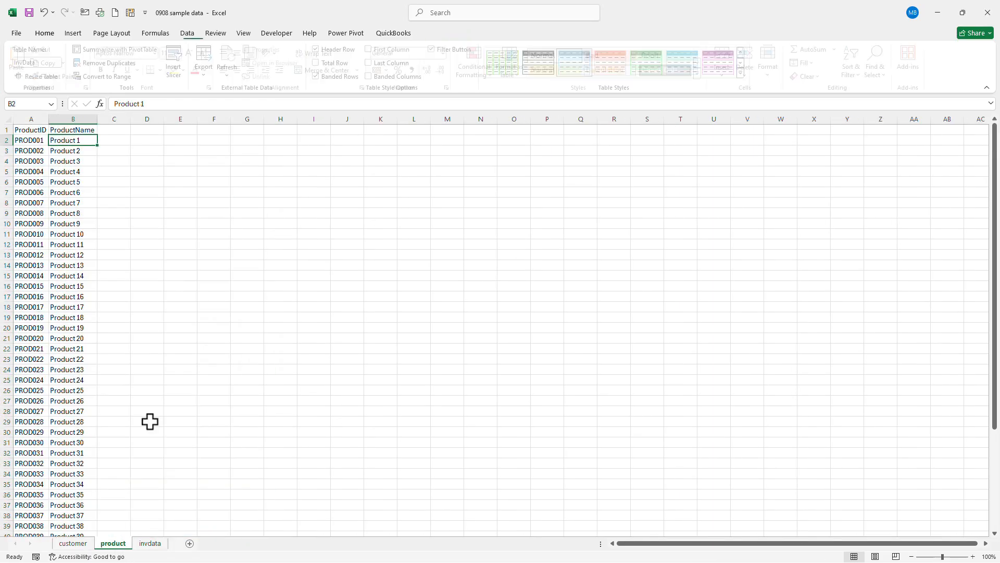
{"action": "left_click", "coordinate": [32, 255]}
{"action": "key", "text": "ctrl+t"}
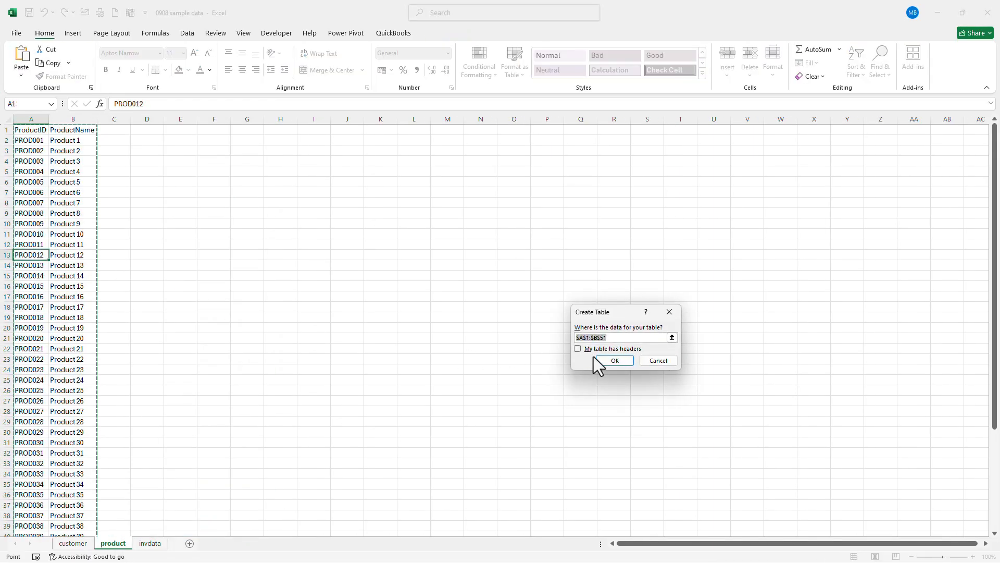
{"action": "left_click", "coordinate": [613, 360]}
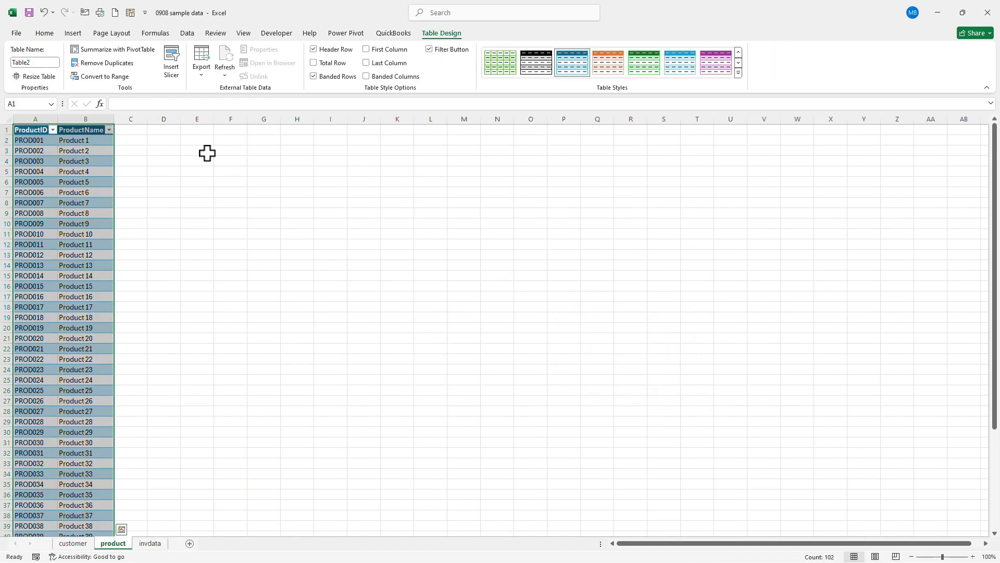
{"action": "left_click", "coordinate": [42, 64]}
{"action": "type", "text": "Product"}
{"action": "key", "text": "Return"}
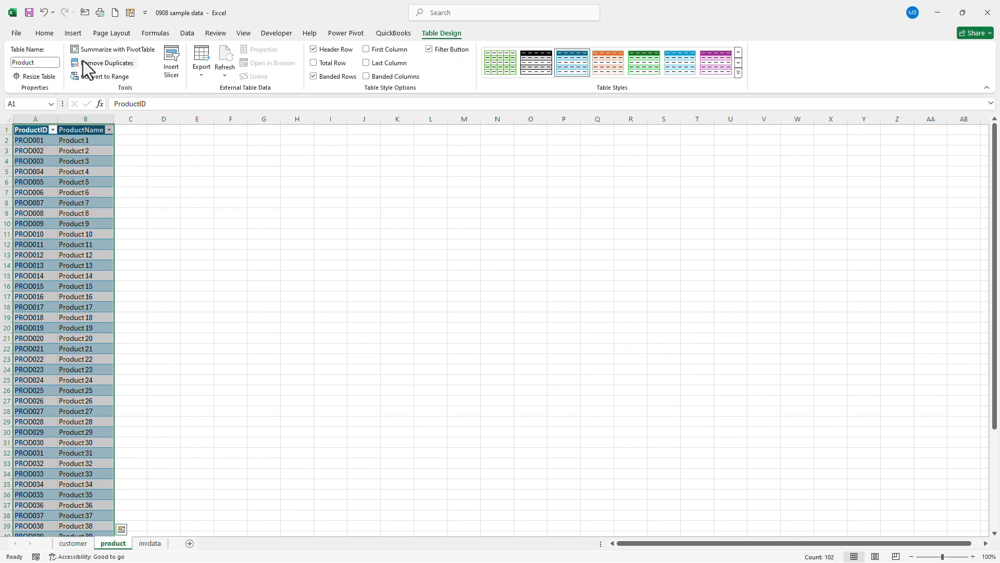
- Convert the customer sheet's range A1:D21 into a table with headers and name it Customer
{"action": "left_click", "coordinate": [73, 543]}
{"action": "left_click", "coordinate": [78, 245]}
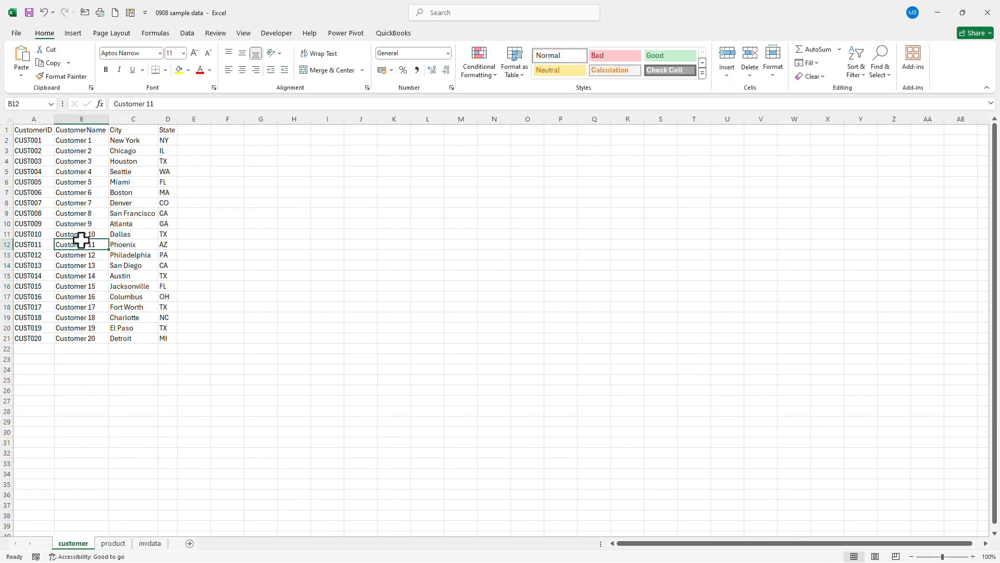
{"action": "key", "text": "ctrl+t"}
{"action": "left_click", "coordinate": [586, 349]}
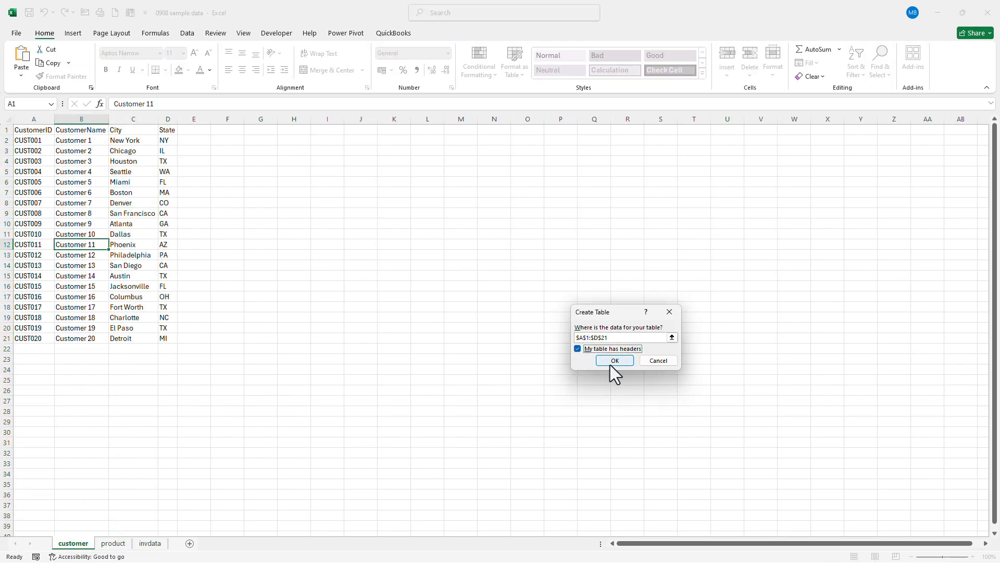
{"action": "left_click", "coordinate": [614, 360]}
{"action": "left_click", "coordinate": [34, 63]}
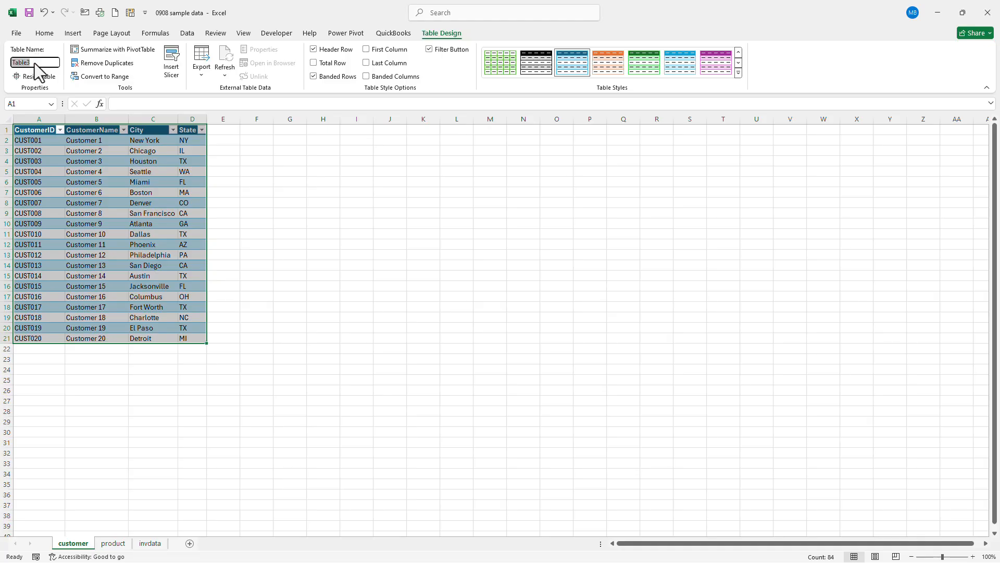
{"action": "type", "text": "Customer"}
{"action": "key", "text": "Return"}
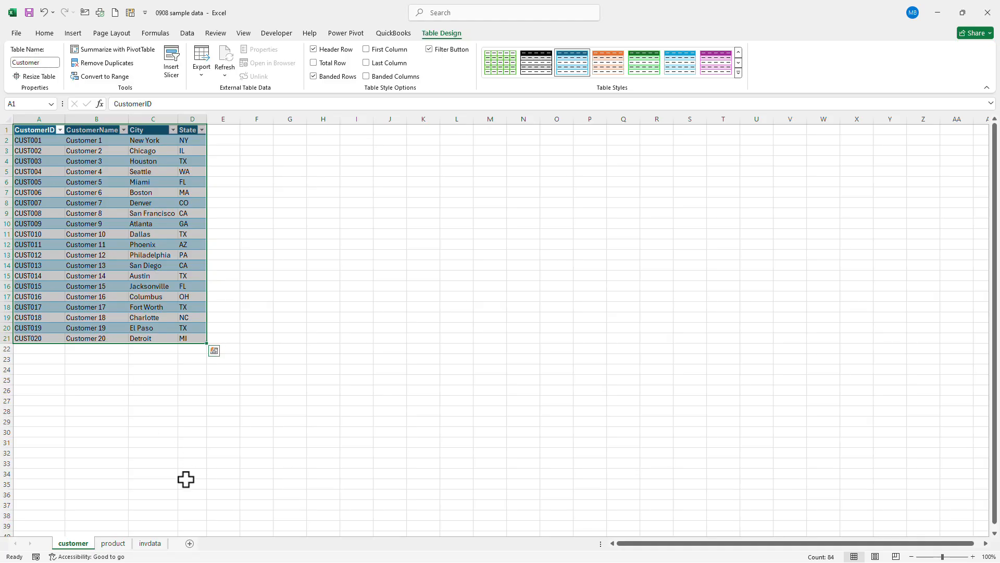
- Add the InvData table from the invdata sheet to the Power Pivot data model and return to the workbook
{"action": "left_click", "coordinate": [151, 543]}
{"action": "left_click", "coordinate": [192, 296]}
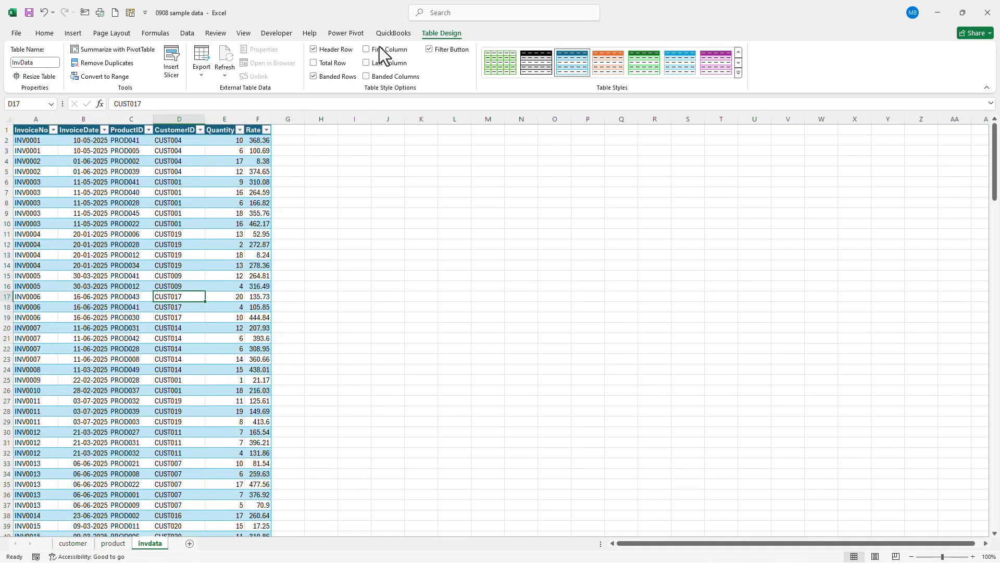
{"action": "left_click", "coordinate": [346, 33]}
{"action": "left_click", "coordinate": [125, 61]}
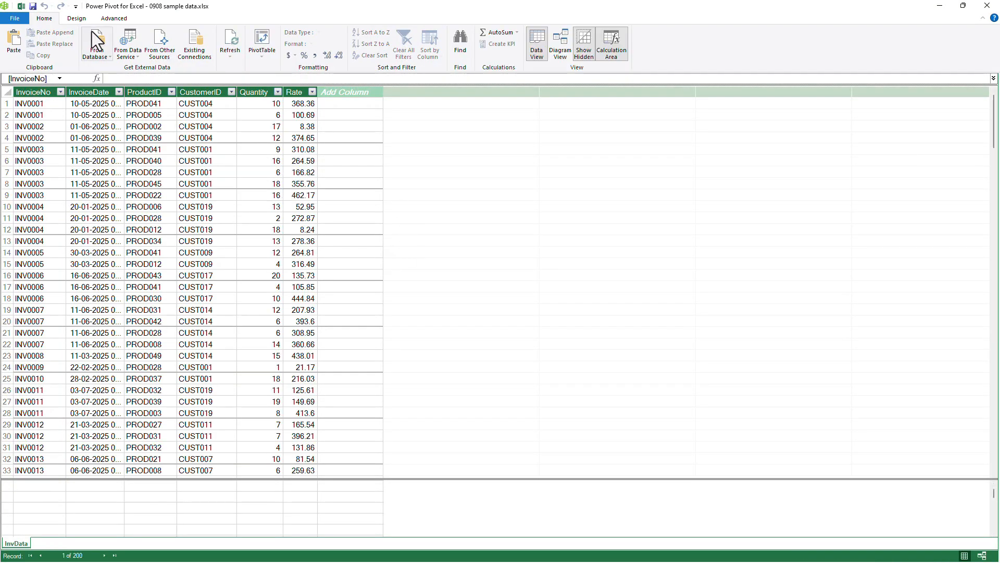
{"action": "left_click", "coordinate": [987, 7]}
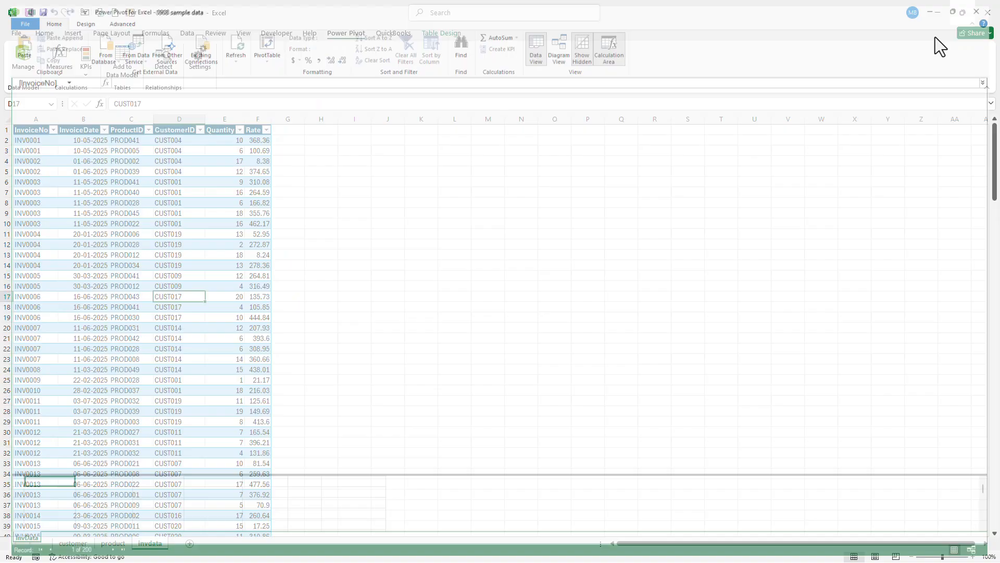
- Add the Product table from the product sheet to the data model and return to the workbook
{"action": "left_click", "coordinate": [113, 543]}
{"action": "left_click", "coordinate": [72, 288]}
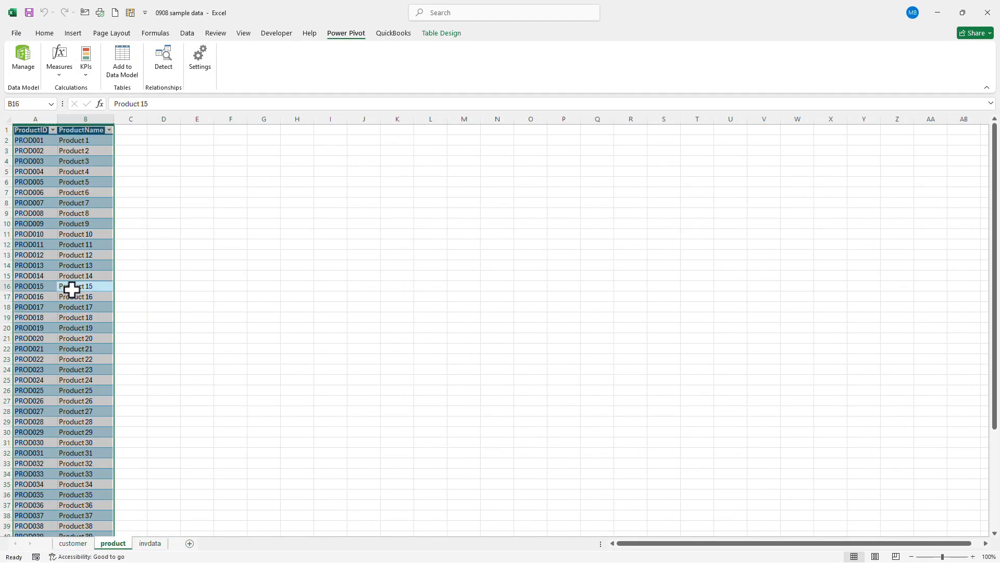
{"action": "left_click", "coordinate": [122, 61]}
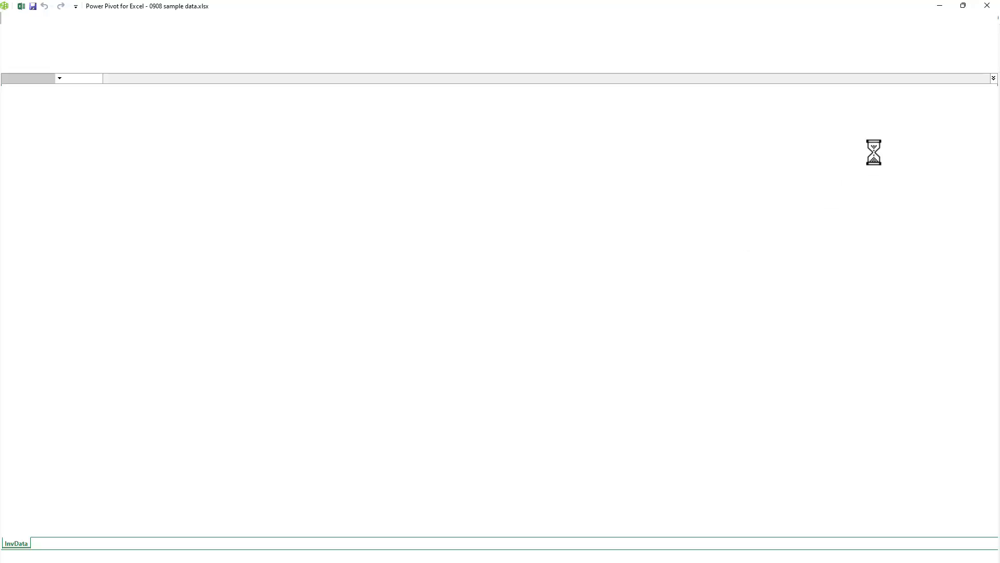
{"action": "left_click", "coordinate": [987, 7]}
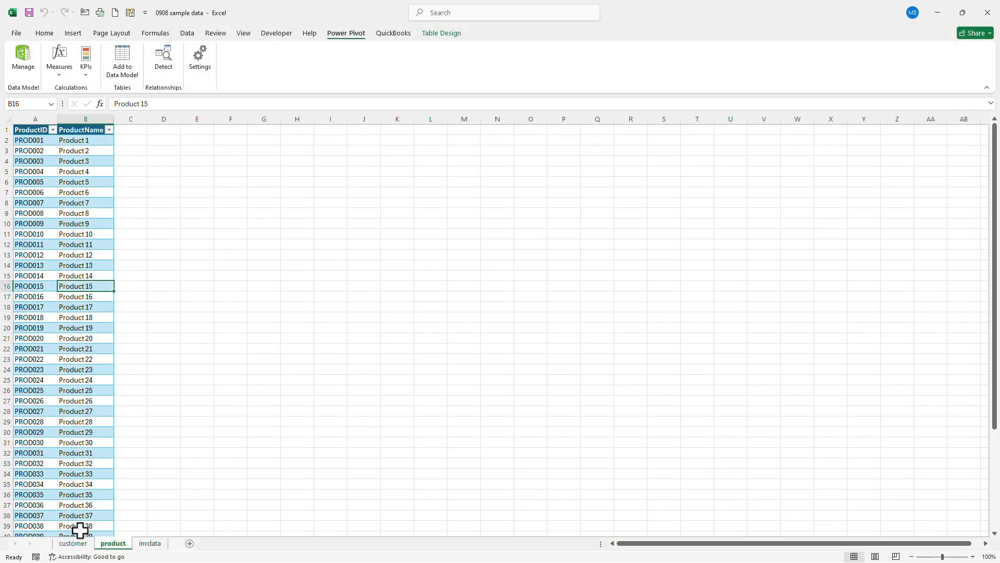
- Add the Customer table from the customer sheet to the data model
{"action": "left_click", "coordinate": [73, 543]}
{"action": "left_click", "coordinate": [79, 297]}
{"action": "left_click", "coordinate": [122, 62]}
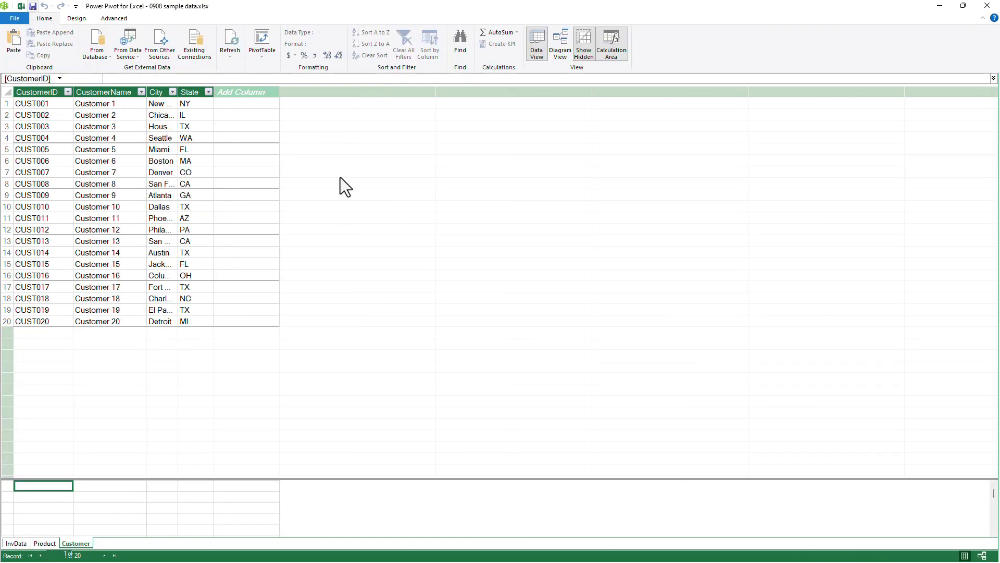
- Review the InvData, Product and Customer tables in the data model and the available relationship commands
{"action": "left_click", "coordinate": [82, 21]}
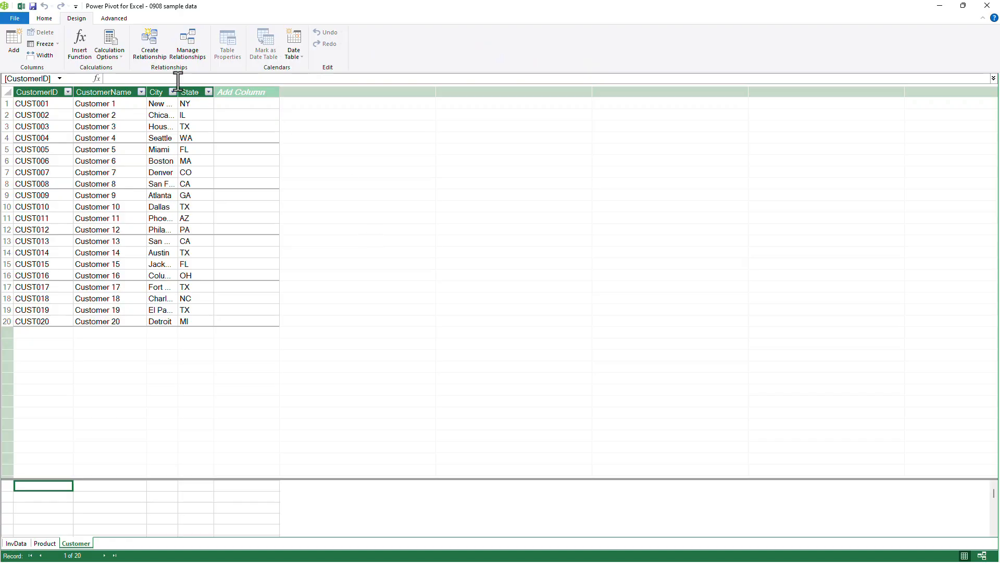
{"action": "left_click", "coordinate": [16, 544]}
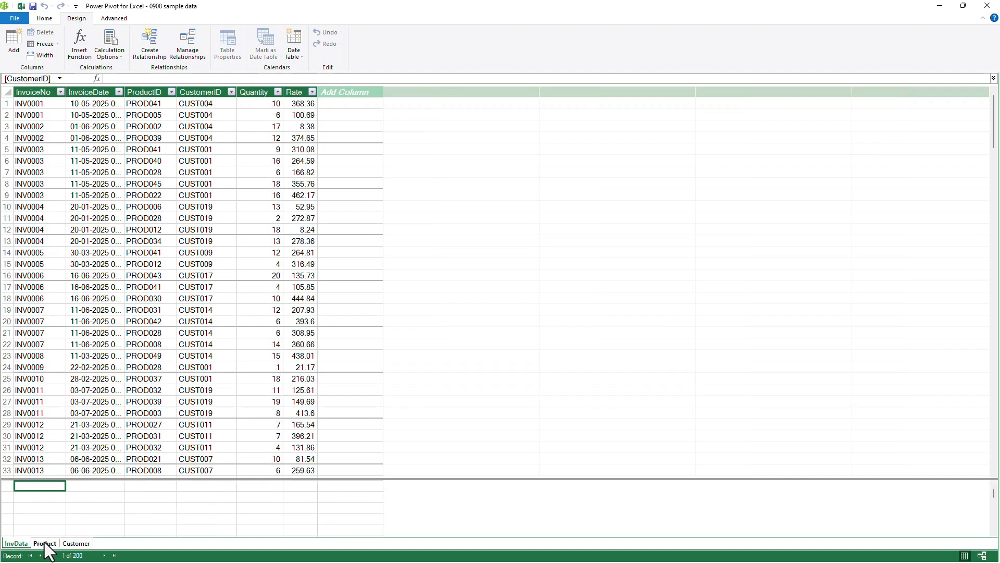
{"action": "left_click", "coordinate": [45, 544]}
{"action": "left_click", "coordinate": [75, 544]}
{"action": "left_click", "coordinate": [45, 543]}
{"action": "left_click", "coordinate": [76, 543]}
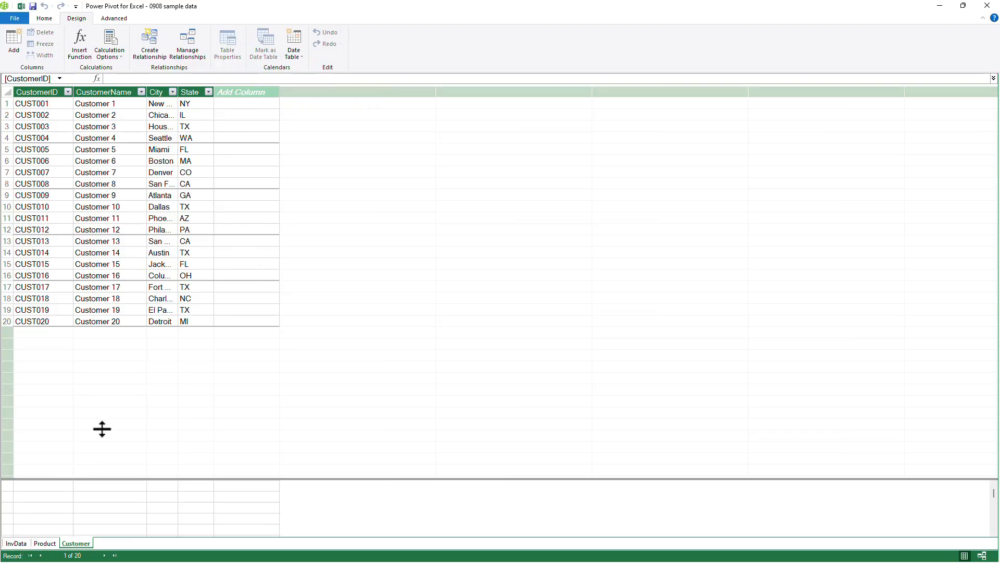
{"action": "left_click", "coordinate": [42, 18]}
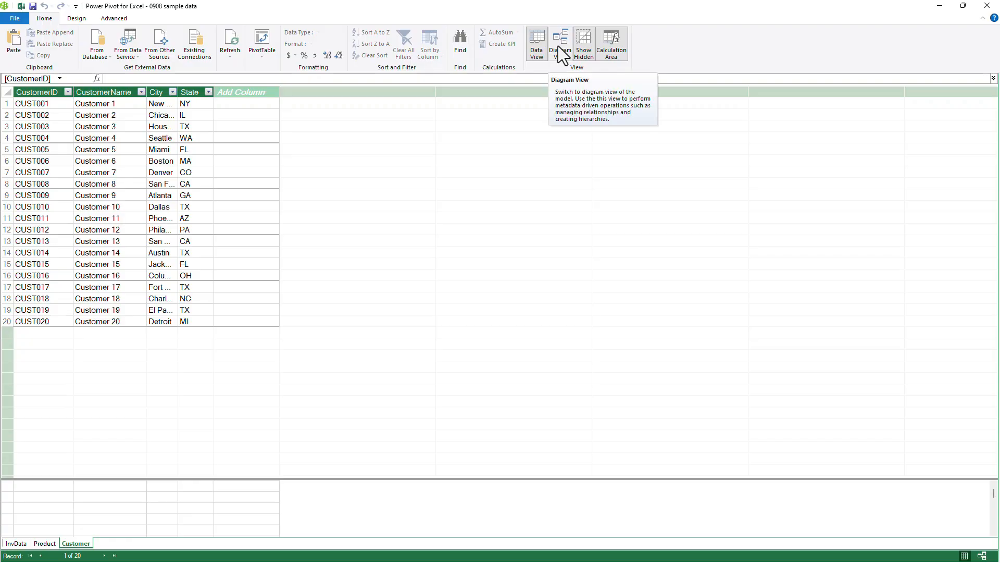
{"action": "left_click", "coordinate": [79, 16]}
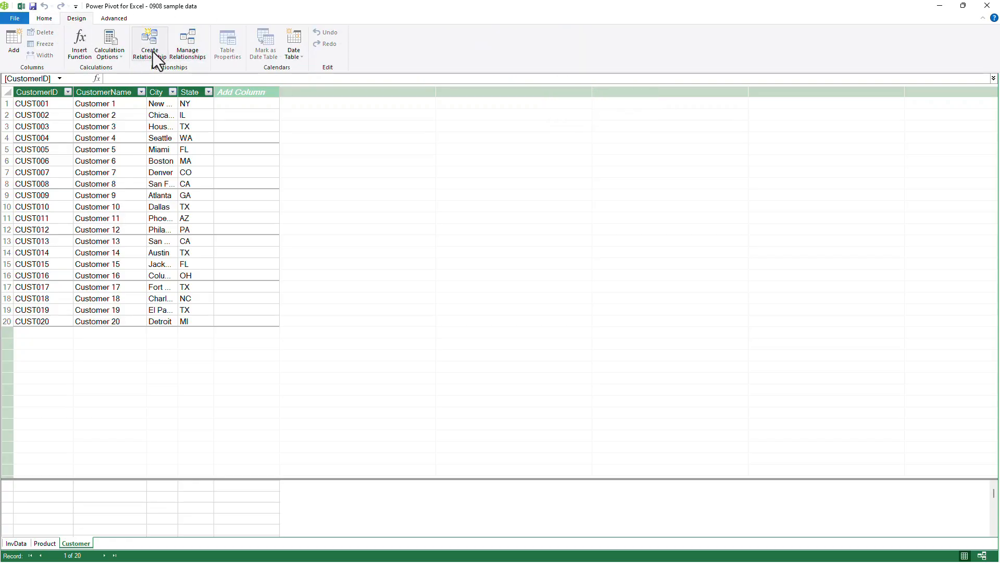
{"action": "left_click", "coordinate": [49, 19]}
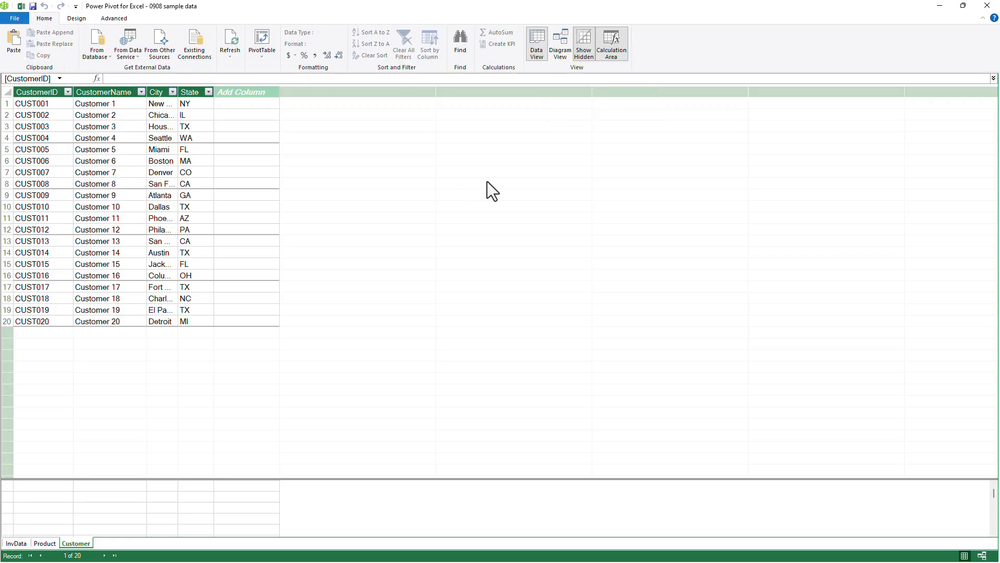
- Show the model as a diagram, enlarge the InvData box to fit all its fields, and arrange Customer above Product beside it
{"action": "left_click", "coordinate": [564, 43]}
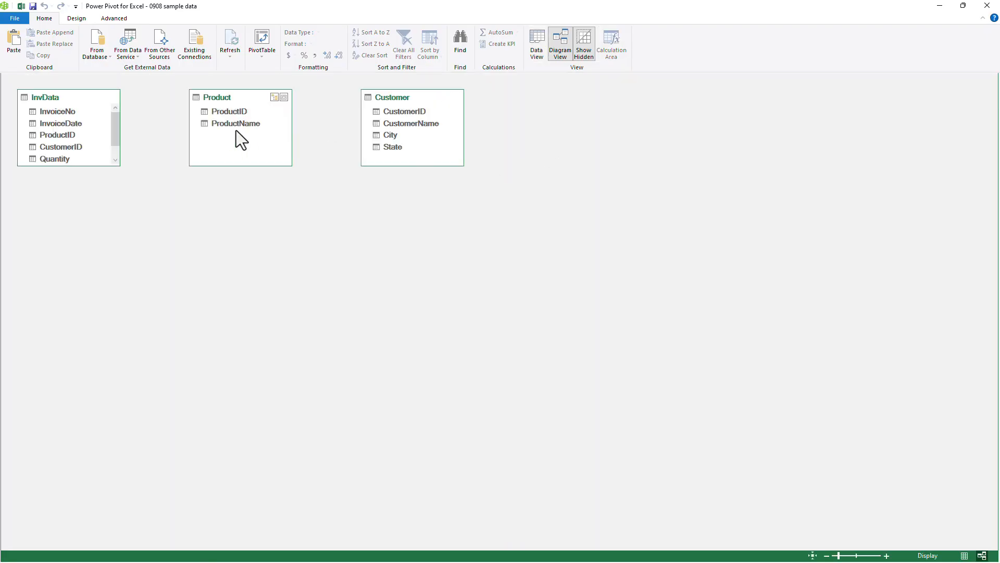
{"action": "left_click_drag", "start_coordinate": [109, 166], "coordinate": [105, 250]}
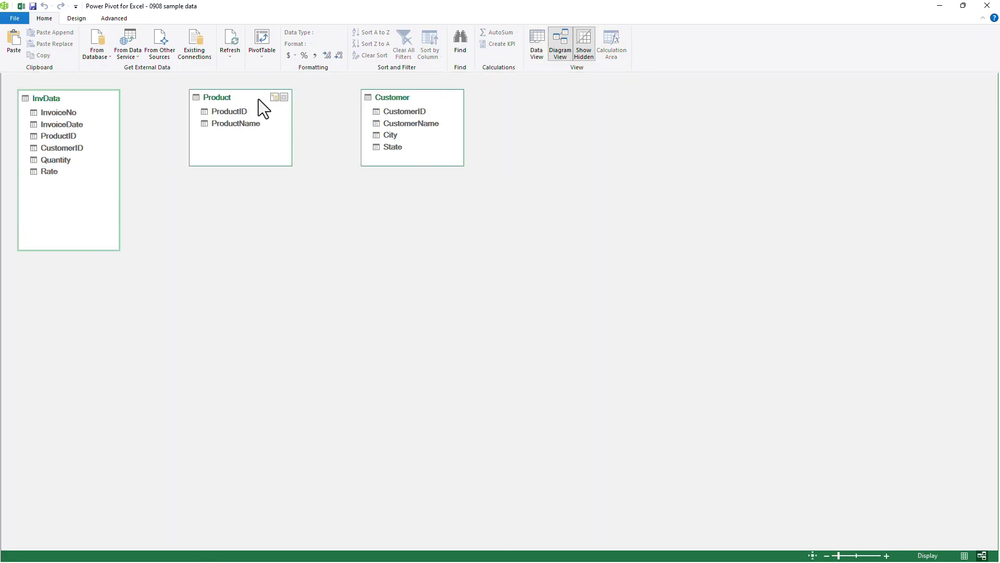
{"action": "left_click_drag", "start_coordinate": [258, 98], "coordinate": [320, 275]}
{"action": "left_click_drag", "start_coordinate": [432, 94], "coordinate": [320, 111]}
- Relate Product's ProductID and Customer's CustomerID to the matching fields in InvData
{"action": "left_click", "coordinate": [288, 290]}
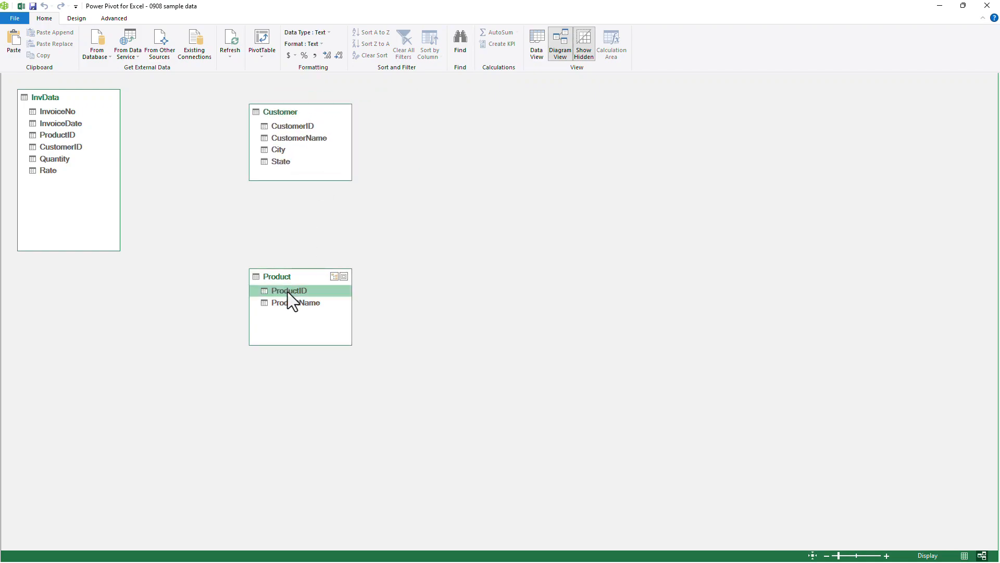
{"action": "left_click_drag", "start_coordinate": [288, 292], "coordinate": [67, 139]}
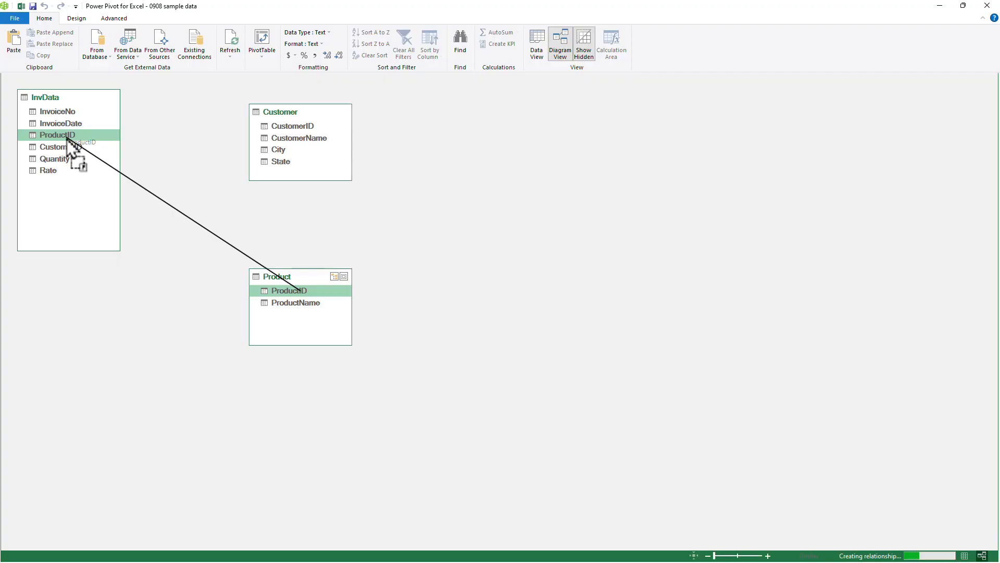
{"action": "left_click_drag", "start_coordinate": [66, 139], "coordinate": [65, 138]}
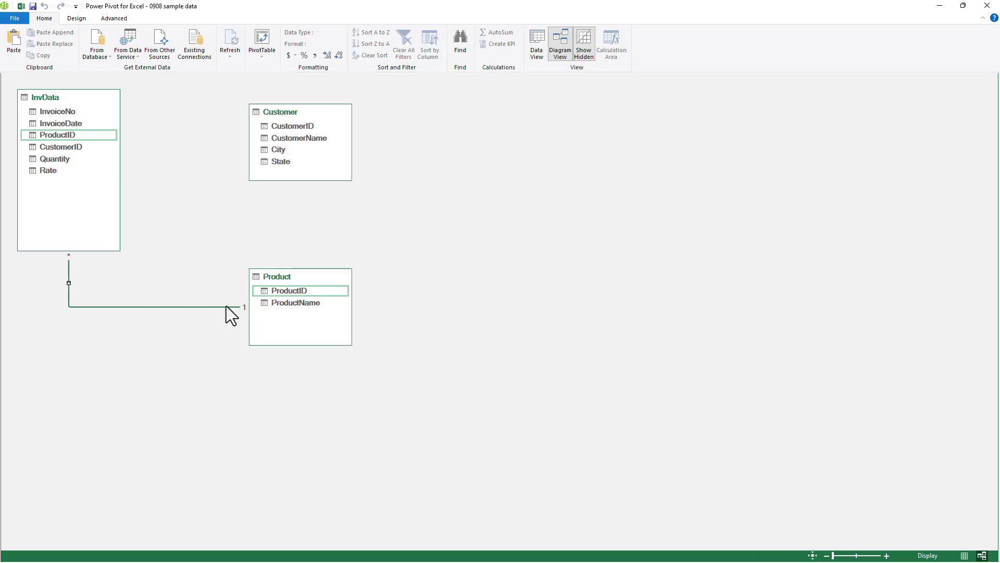
{"action": "left_click", "coordinate": [290, 125]}
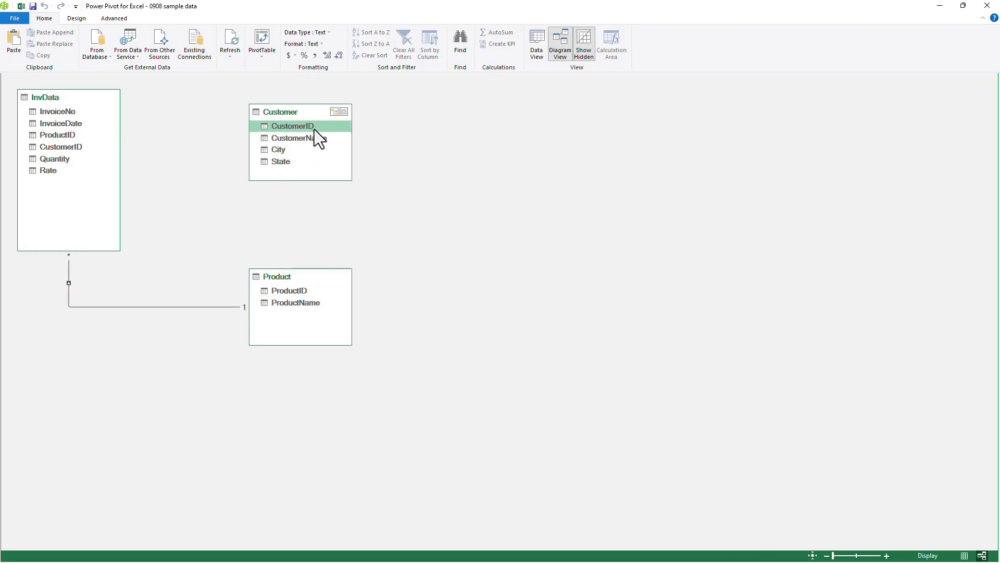
{"action": "left_click_drag", "start_coordinate": [308, 126], "coordinate": [73, 152]}
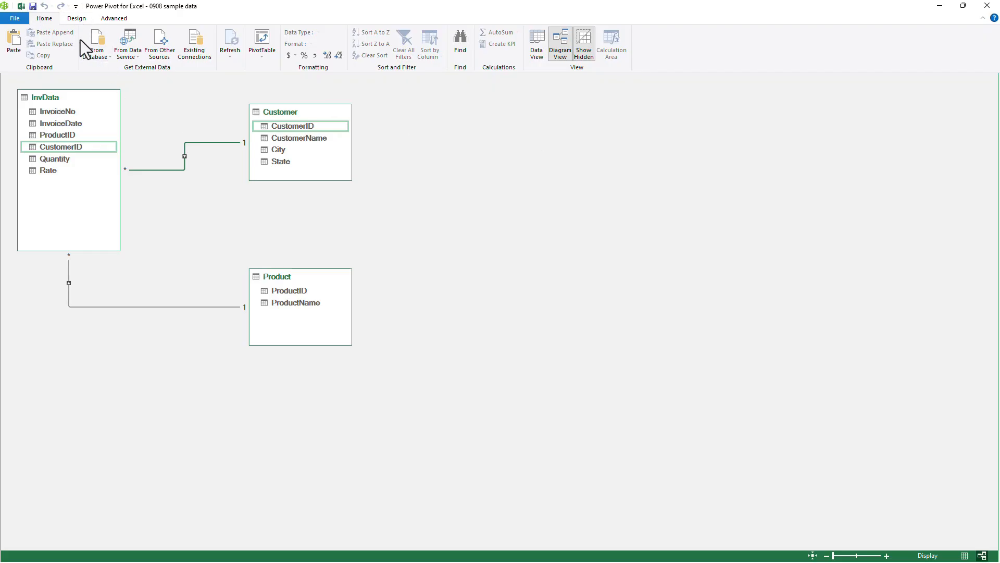
- Check the InvData–Customer and InvData–Product relationships in Manage Relationships, inspecting each one's linked columns without changing them
{"action": "left_click", "coordinate": [77, 18]}
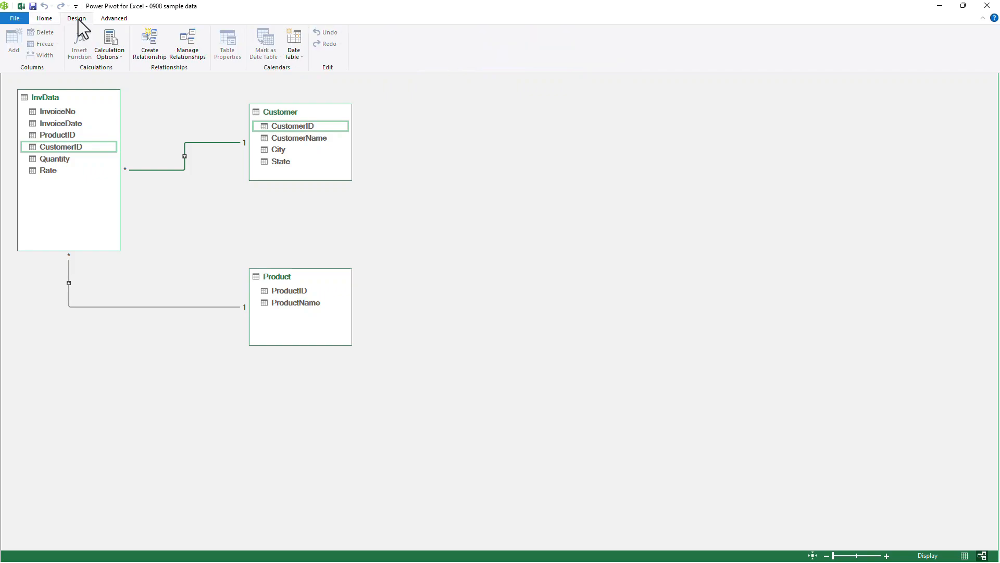
{"action": "left_click", "coordinate": [188, 43]}
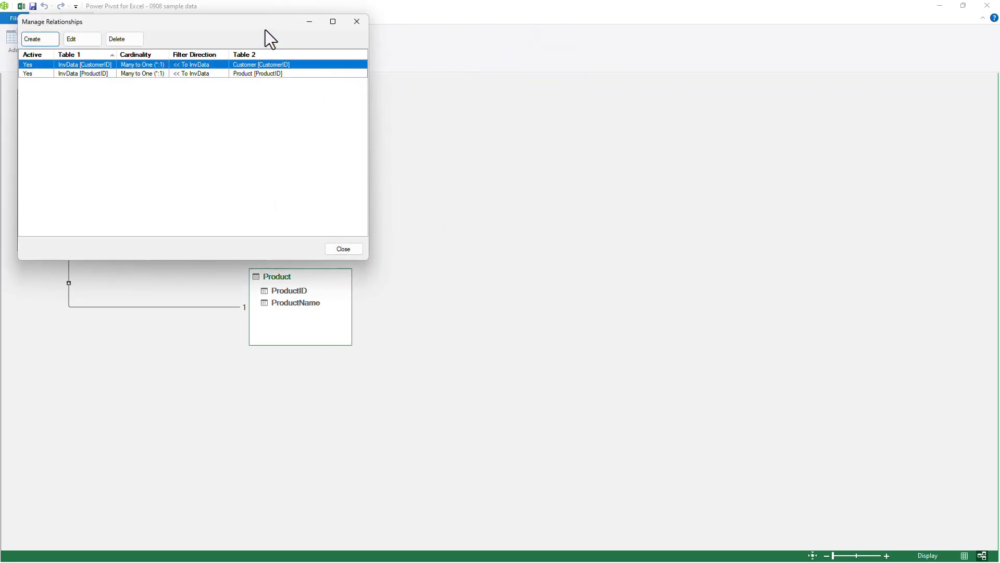
{"action": "left_click_drag", "start_coordinate": [273, 21], "coordinate": [695, 123]}
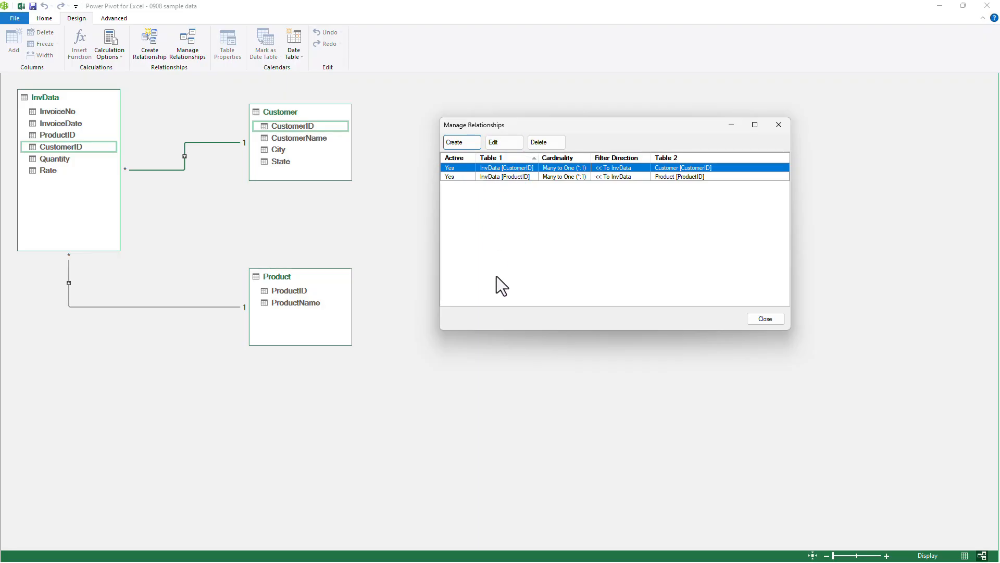
{"action": "left_click", "coordinate": [496, 141]}
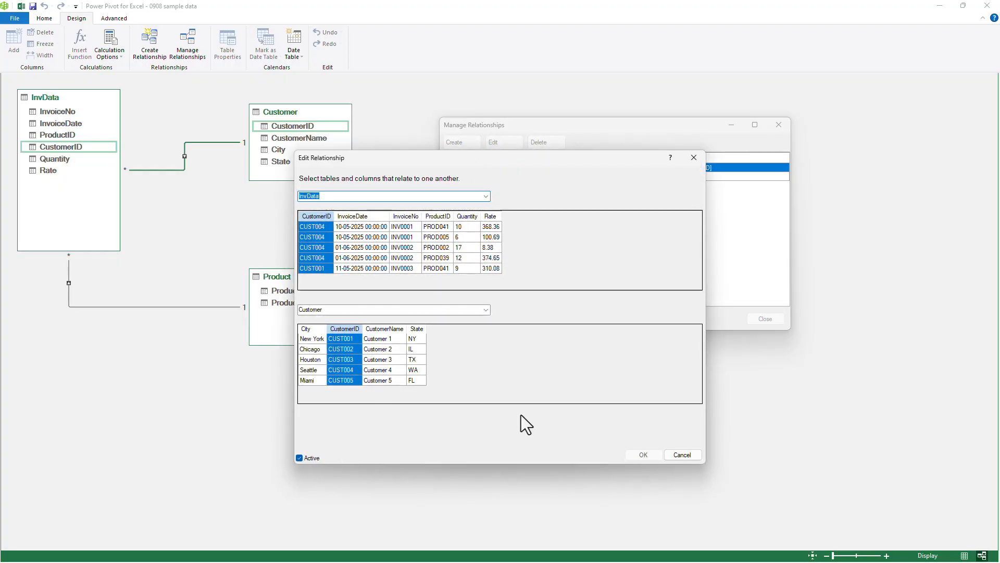
{"action": "left_click", "coordinate": [680, 455]}
{"action": "left_click", "coordinate": [496, 176]}
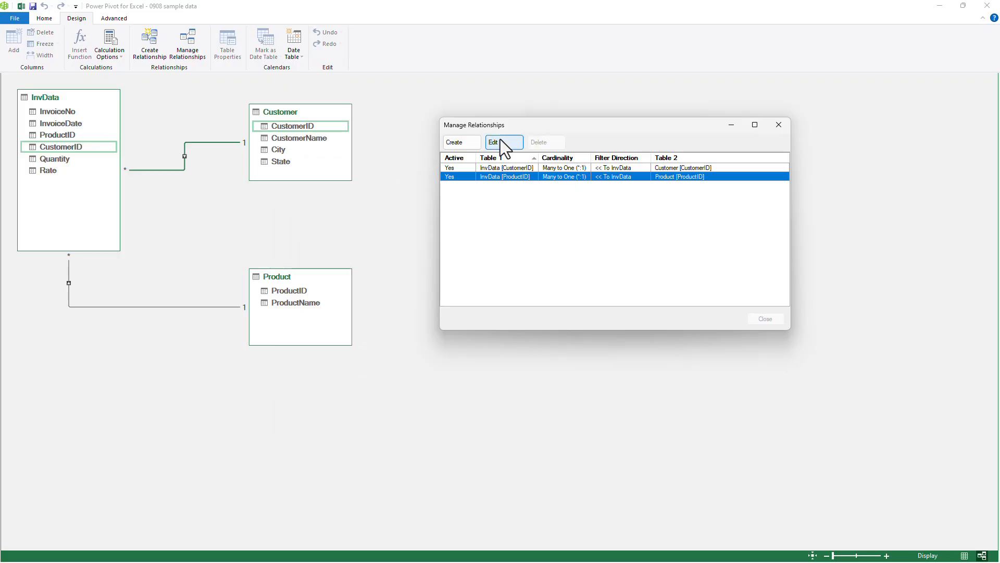
{"action": "left_click", "coordinate": [500, 140]}
{"action": "left_click", "coordinate": [682, 456]}
{"action": "left_click", "coordinate": [763, 318]}
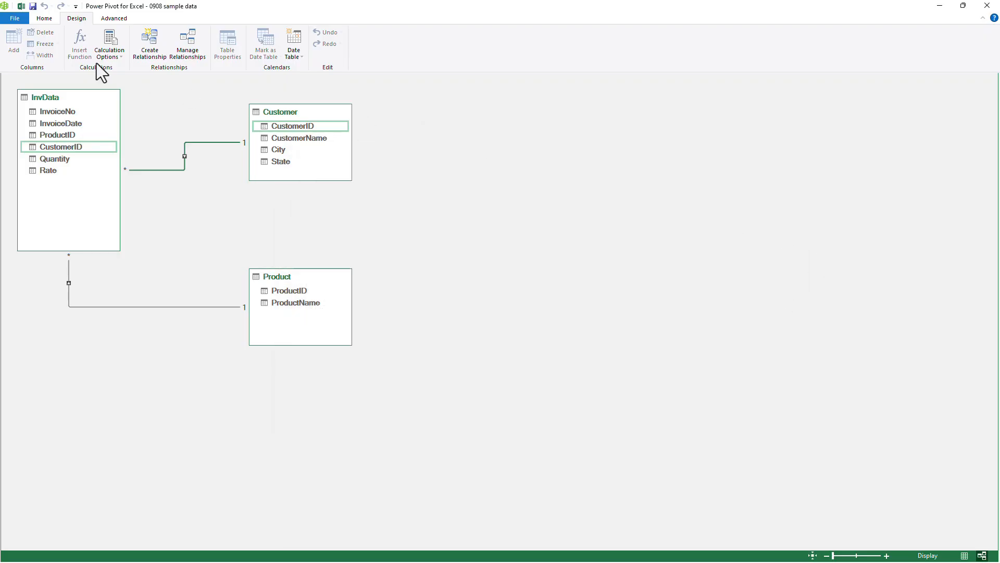
- Return to the data view and add a column named SalesAmount to the InvData table
{"action": "left_click", "coordinate": [44, 19]}
{"action": "left_click", "coordinate": [536, 49]}
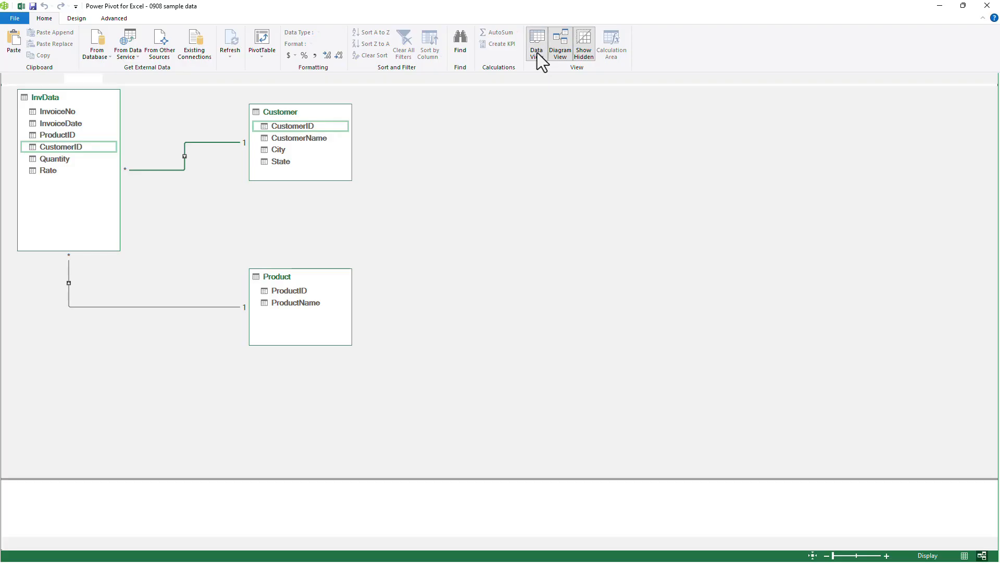
{"action": "left_click", "coordinate": [20, 543]}
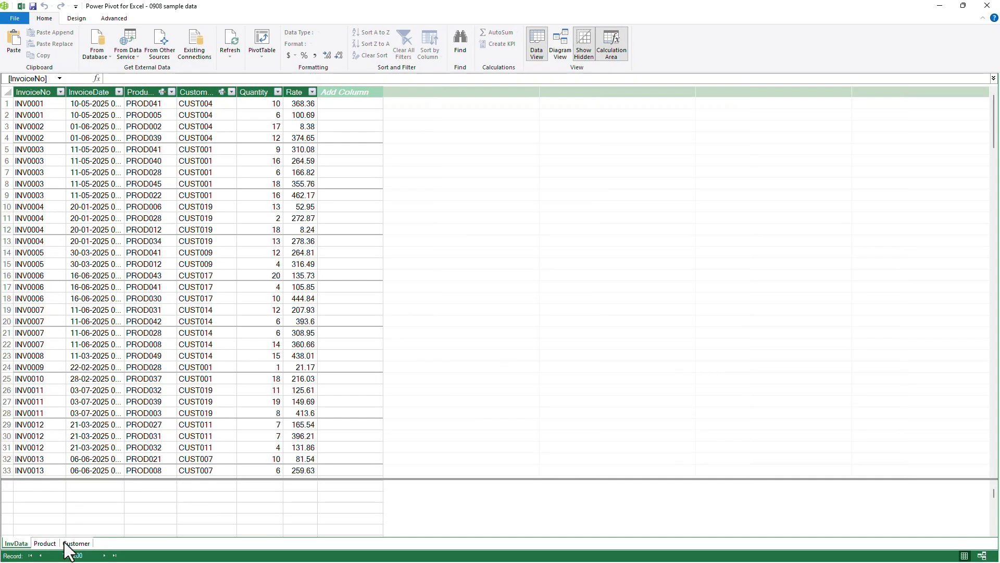
{"action": "left_click", "coordinate": [353, 93]}
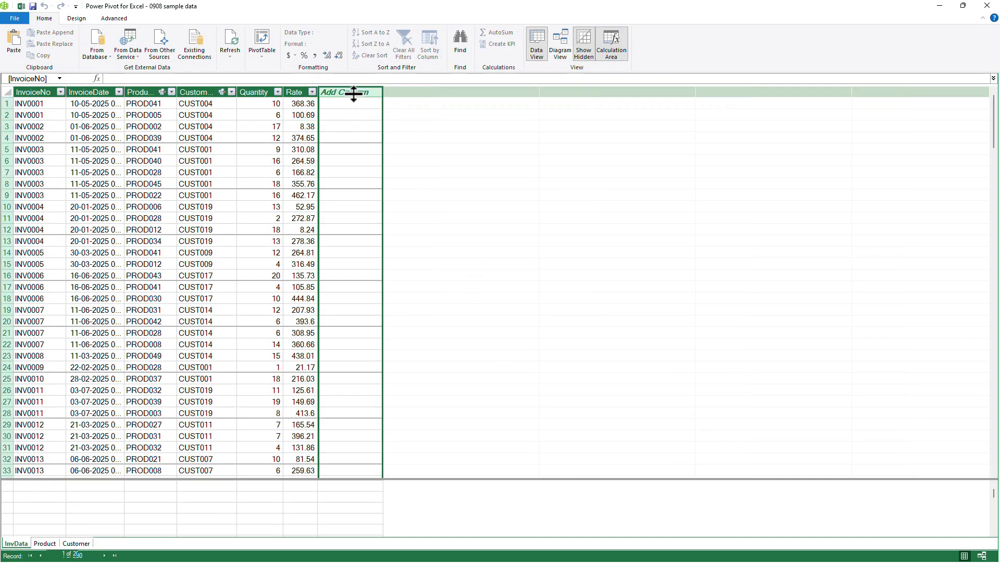
{"action": "double_click", "coordinate": [354, 93]}
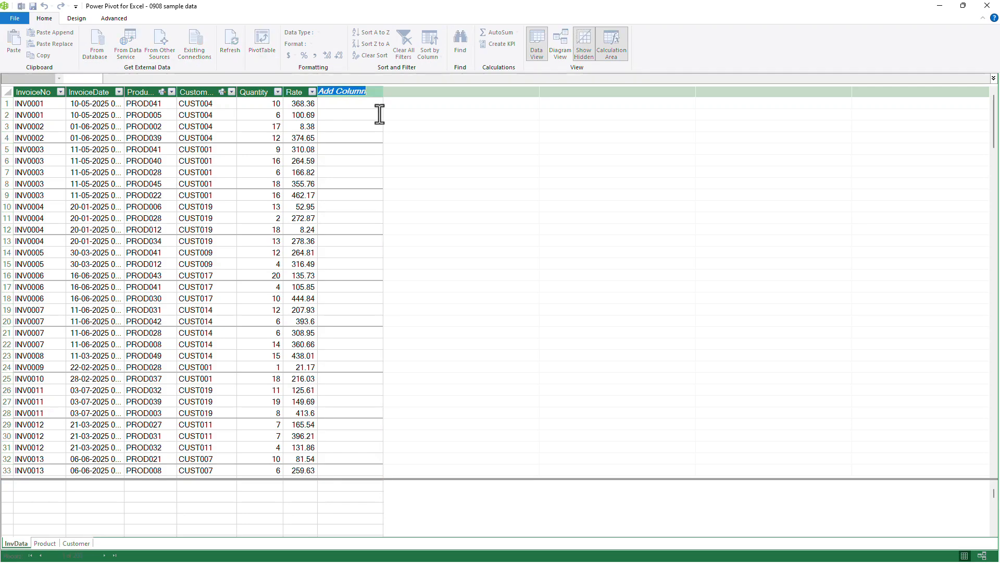
{"action": "type", "text": "SalesAmount"}
{"action": "key", "text": "Return"}
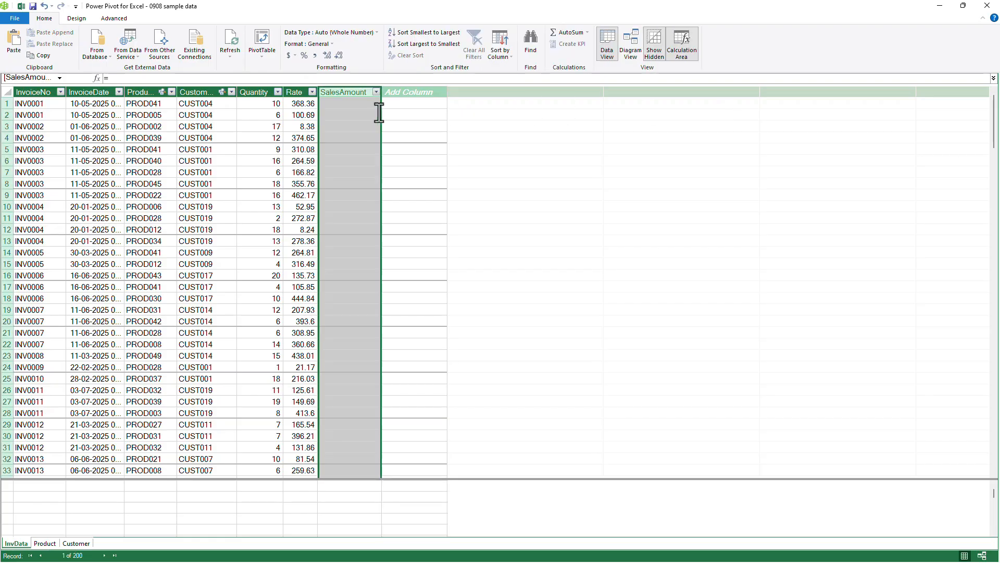
- Define the SalesAmount column as =InvData[Quantity]*InvData[Rate]
{"action": "left_click", "coordinate": [363, 105]}
{"action": "left_click", "coordinate": [159, 78]}
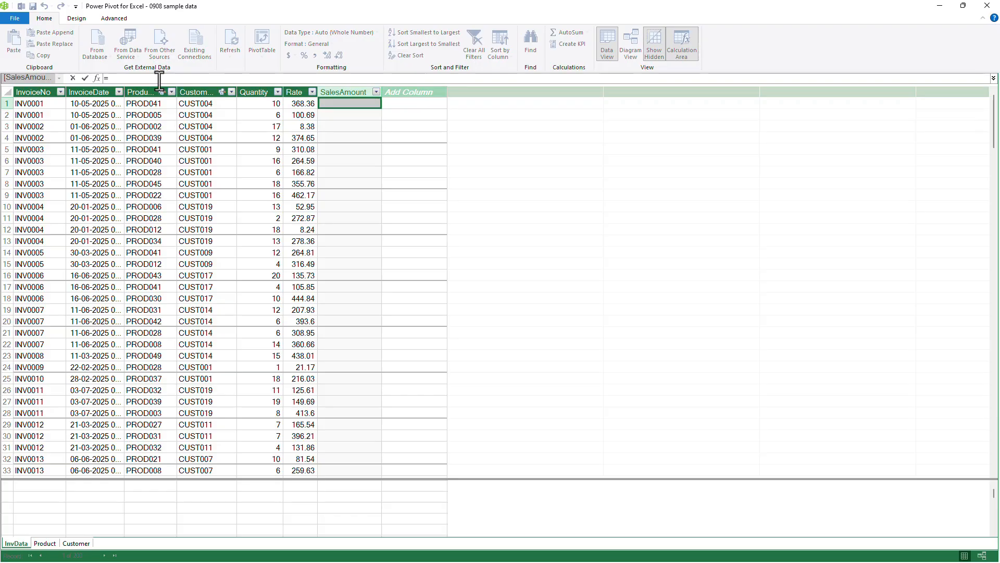
{"action": "type", "text": "Q"}
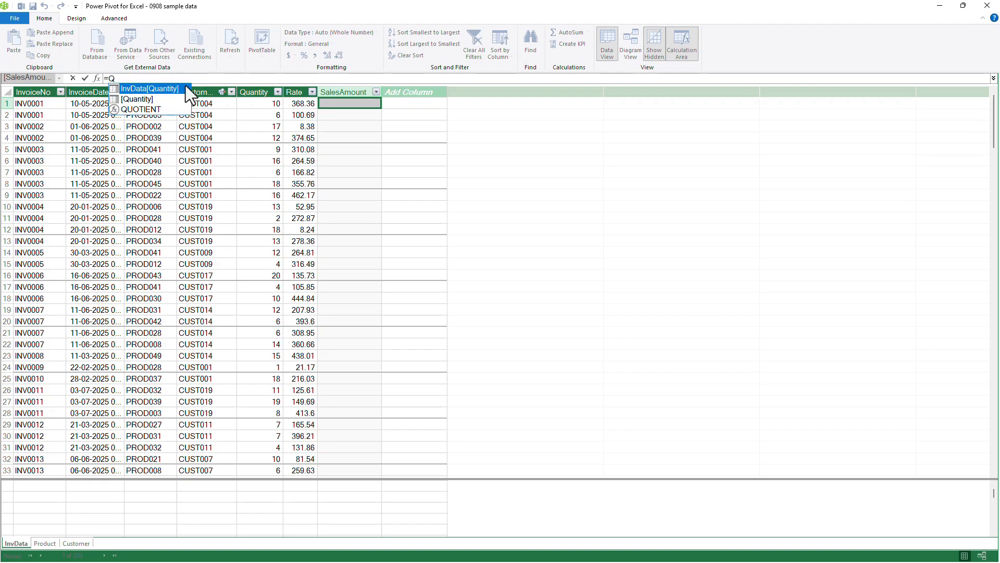
{"action": "double_click", "coordinate": [174, 89]}
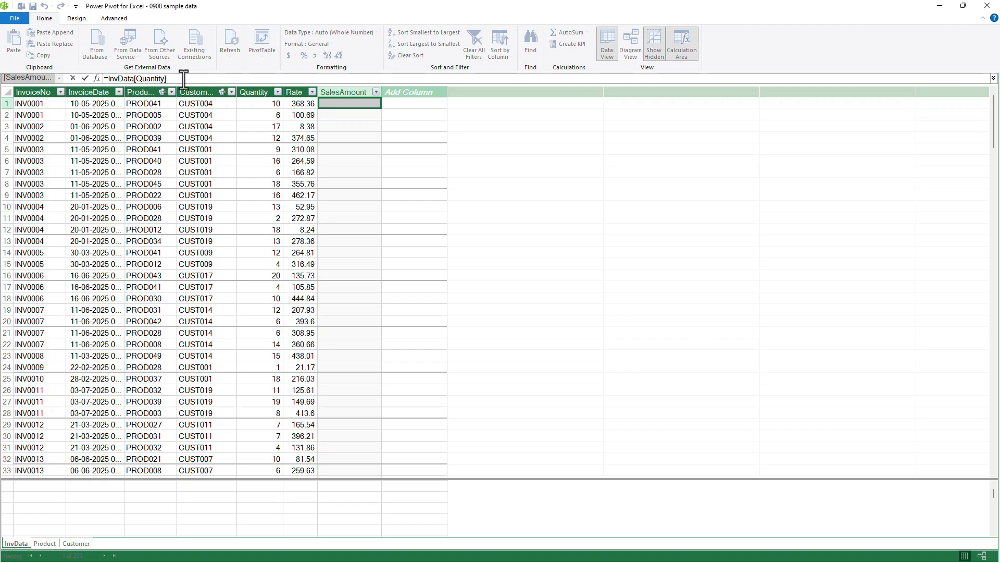
{"action": "type", "text": "*rate"}
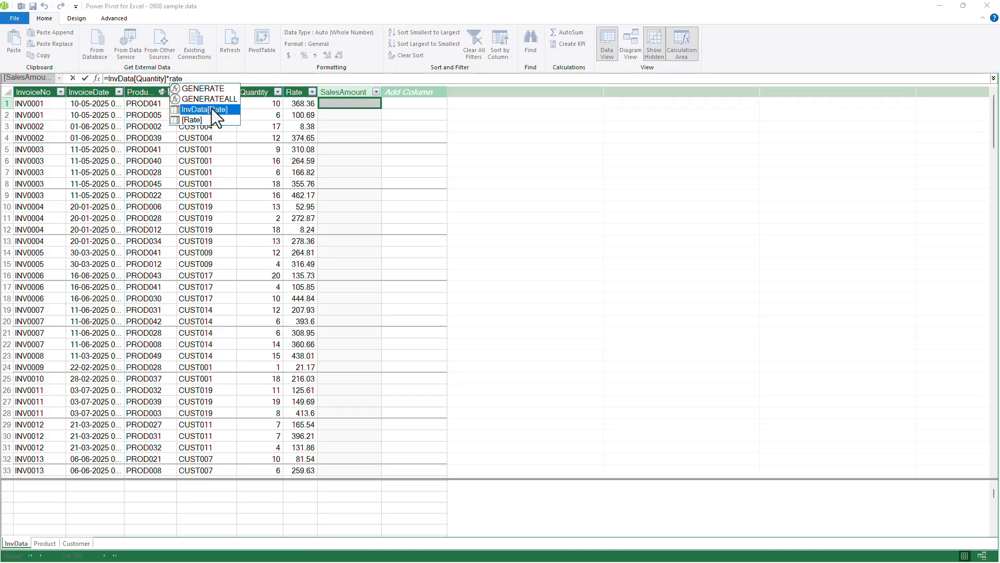
{"action": "double_click", "coordinate": [212, 108]}
{"action": "key", "text": "Return"}
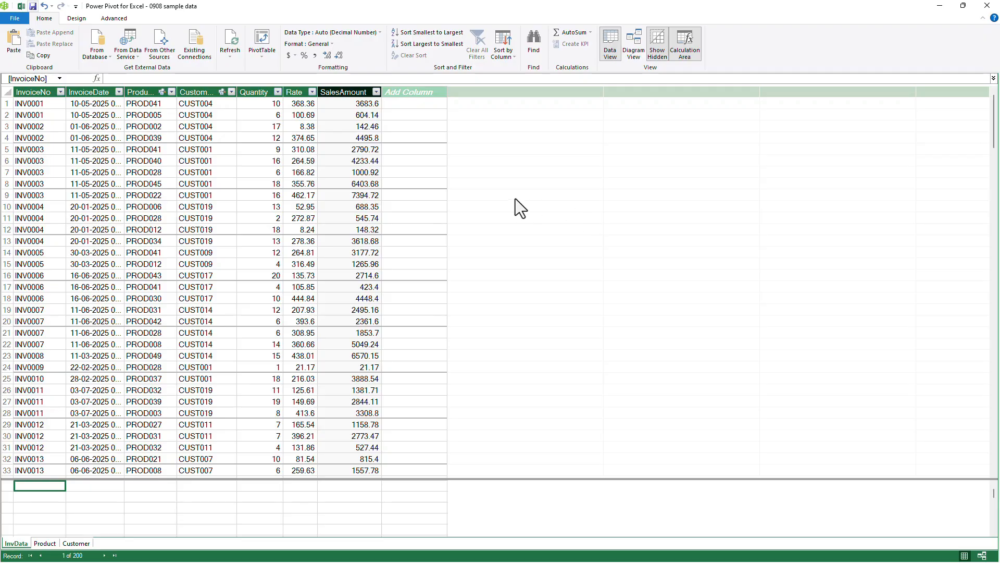
- Create a PivotTable from the data model on a new worksheet
{"action": "left_click", "coordinate": [262, 37]}
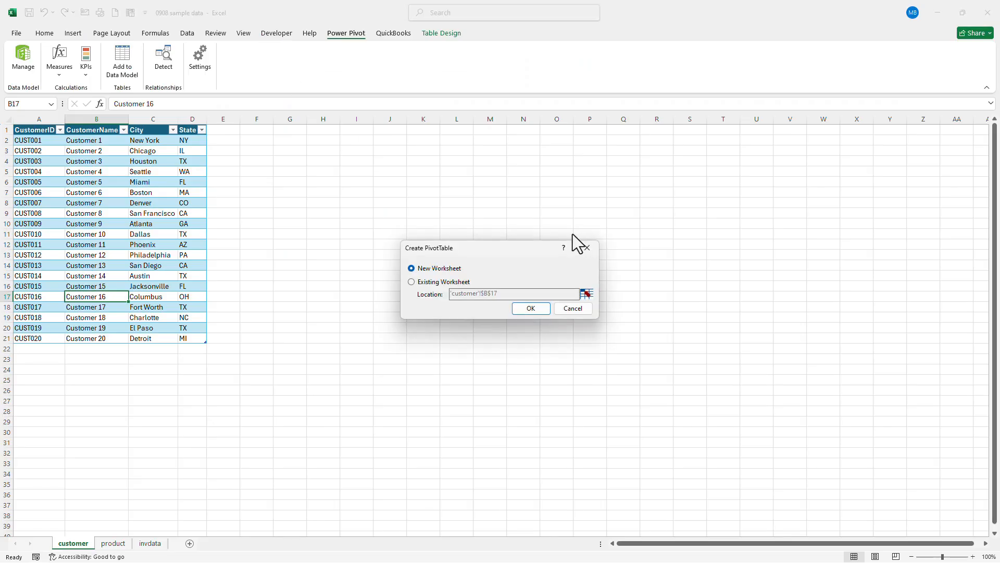
{"action": "left_click", "coordinate": [527, 308]}
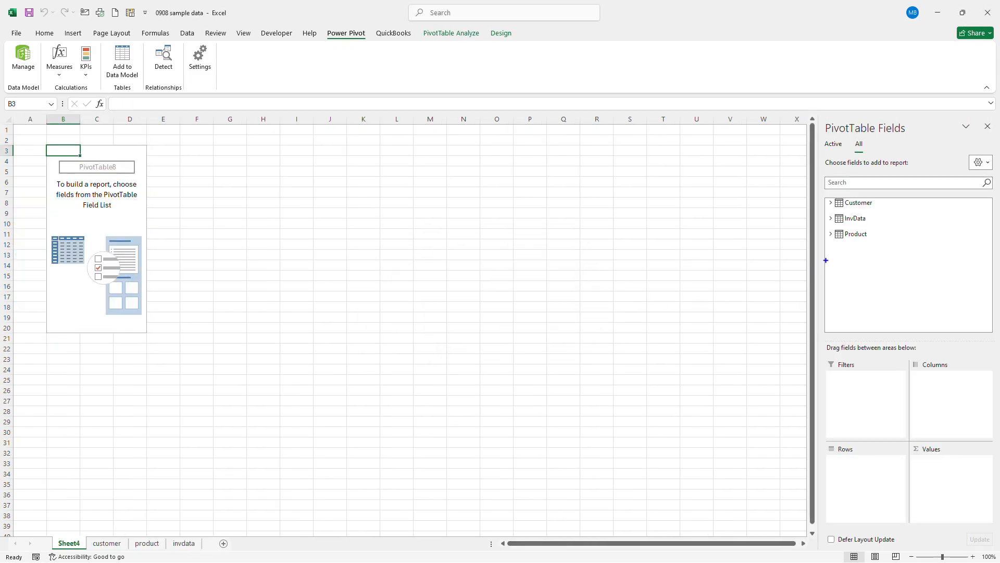
{"action": "mouse_move", "coordinate": [823, 190]}
{"action": "left_mouse_down"}
{"action": "mouse_move", "coordinate": [831, 239]}
{"action": "mouse_move", "coordinate": [882, 255]}
{"action": "left_mouse_up"}
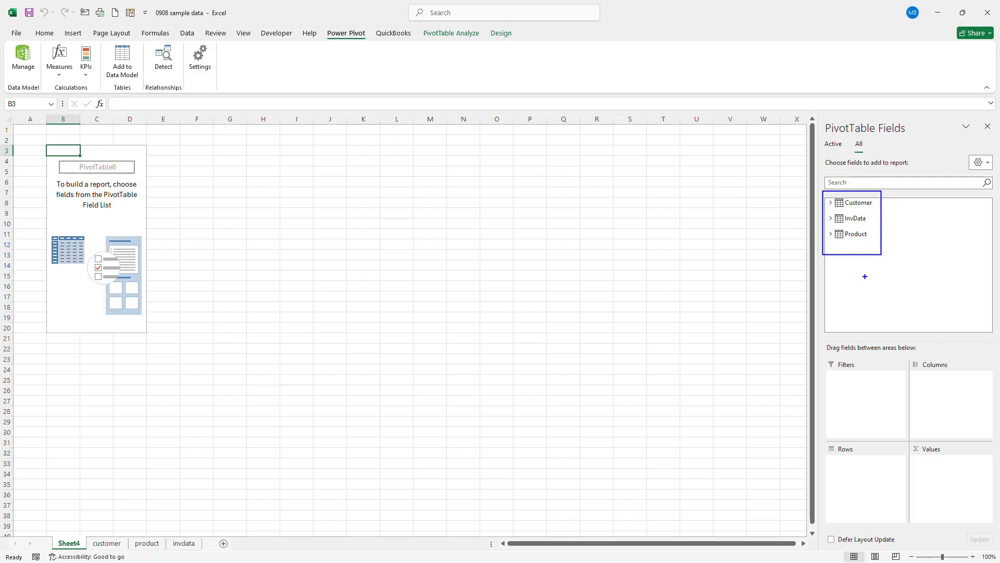
{"action": "key", "text": "Escape"}
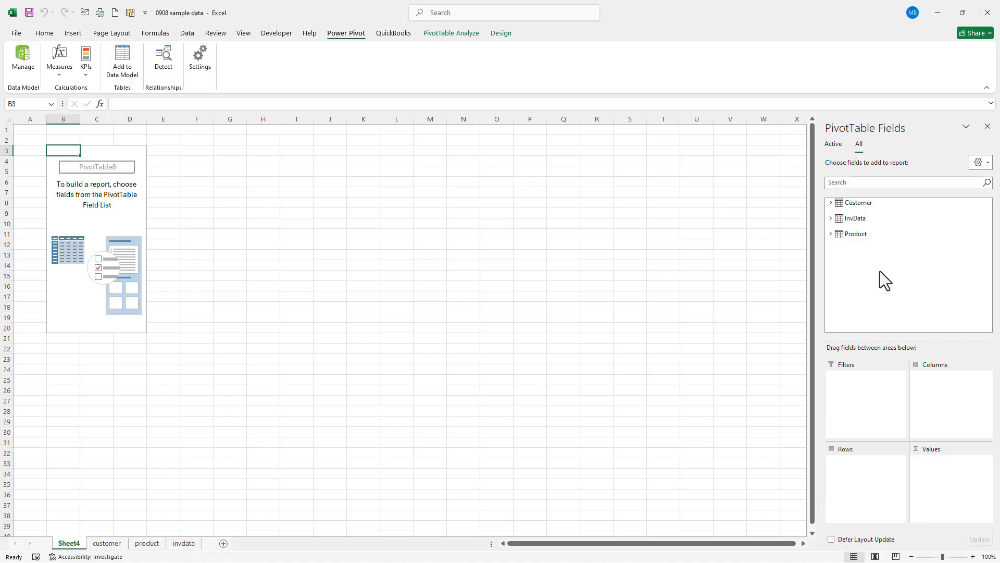
- Summarise InvData's SalesAmount as the PivotTable's values, with the Customer table's CustomerName as rows
{"action": "left_click", "coordinate": [830, 217]}
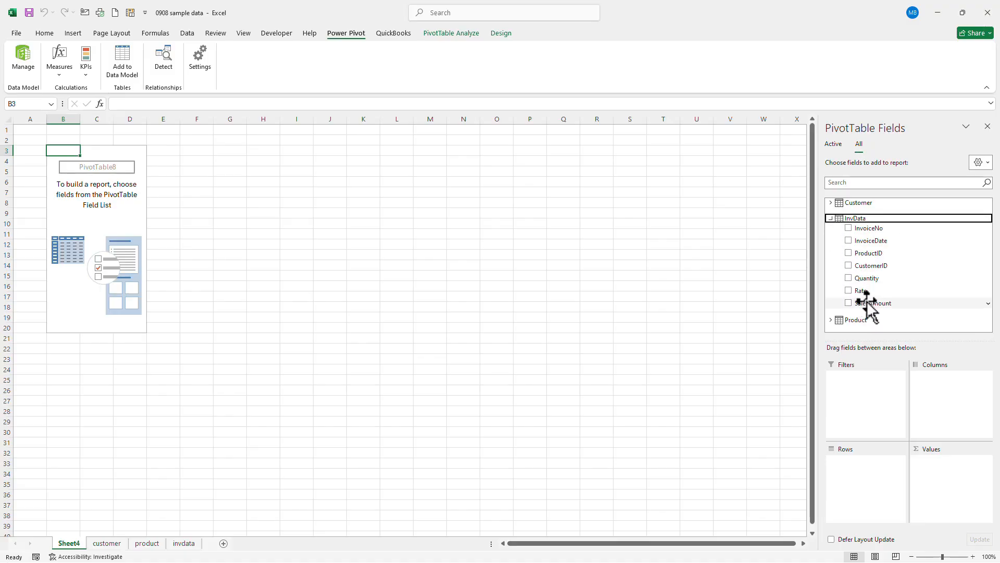
{"action": "left_click_drag", "start_coordinate": [867, 303], "coordinate": [937, 464]}
{"action": "left_click", "coordinate": [830, 202]}
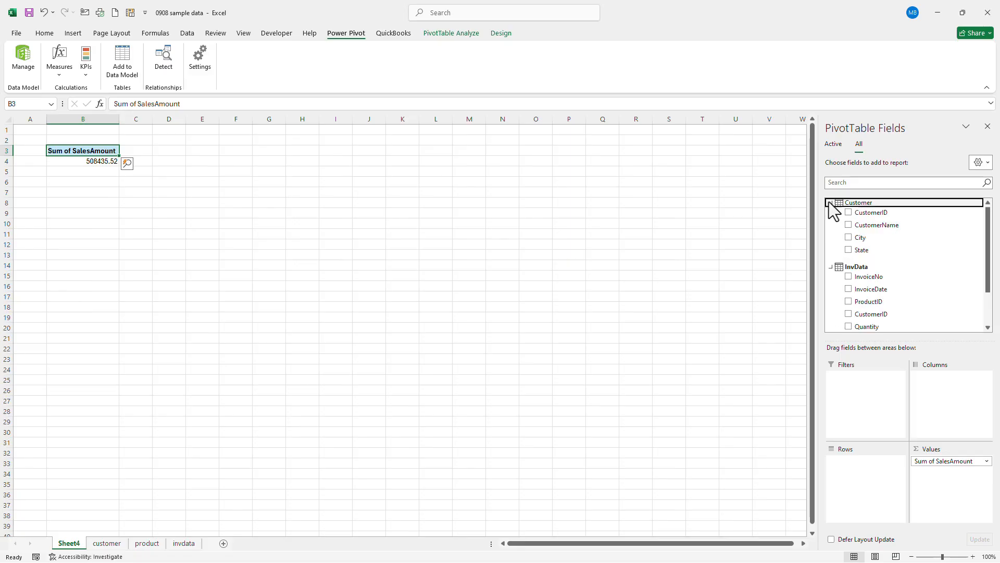
{"action": "left_click_drag", "start_coordinate": [875, 225], "coordinate": [873, 505]}
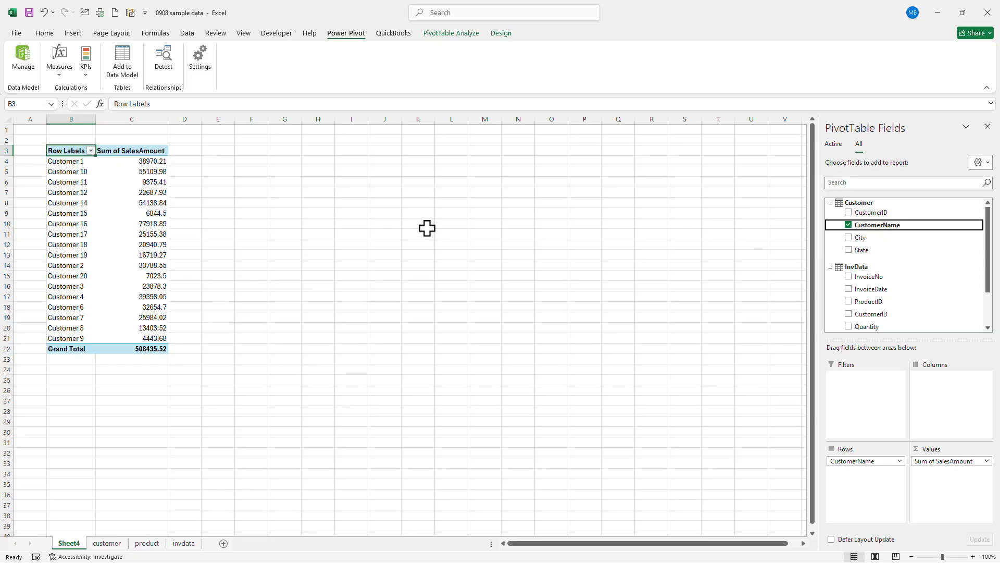
- Format the SalesAmount figures in column C with the comma style and no decimal places
{"action": "left_click", "coordinate": [149, 119]}
{"action": "left_click", "coordinate": [44, 32]}
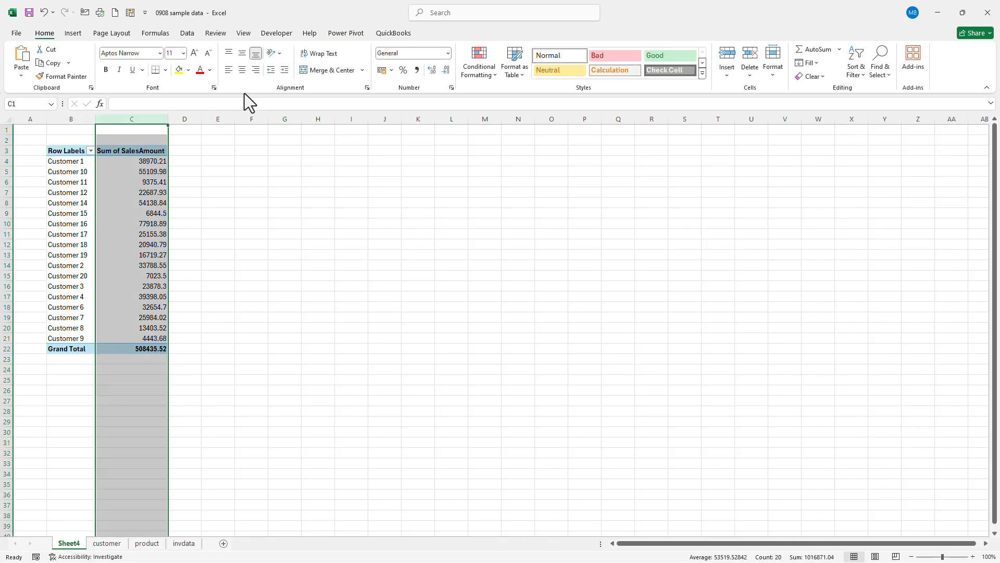
{"action": "left_click", "coordinate": [419, 68]}
{"action": "left_click", "coordinate": [446, 70]}
{"action": "left_click", "coordinate": [446, 70]}
{"action": "left_click", "coordinate": [250, 211]}
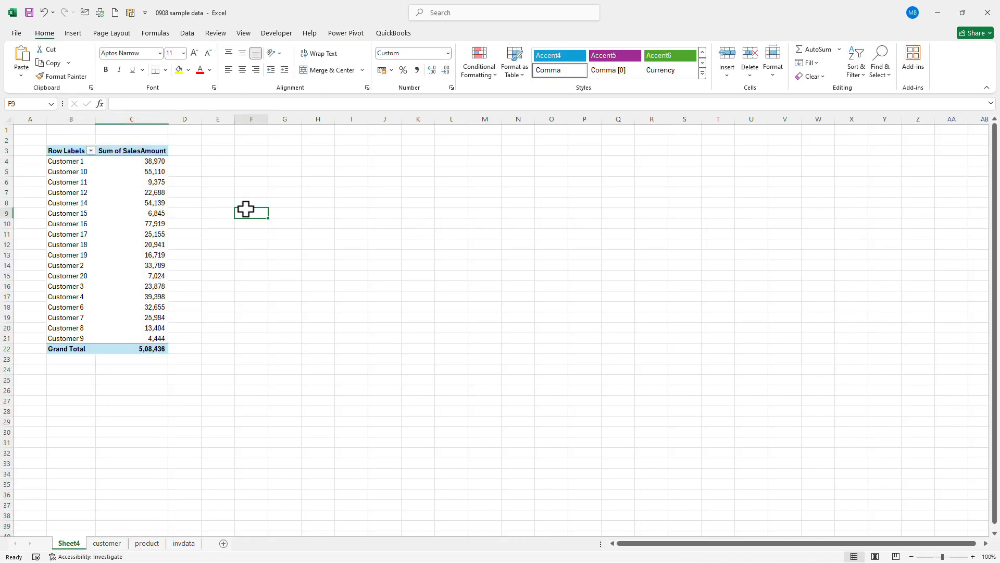
- Copy the customer PivotTable in columns B:C and paste it starting at column F
{"action": "left_click", "coordinate": [141, 202]}
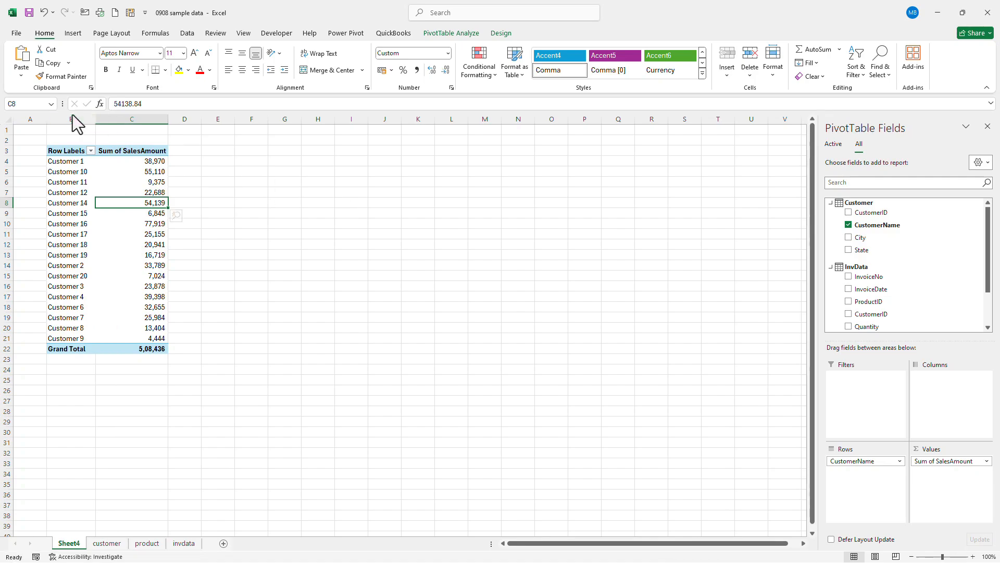
{"action": "left_click_drag", "start_coordinate": [74, 119], "coordinate": [131, 115]}
{"action": "key", "text": "ctrl+c"}
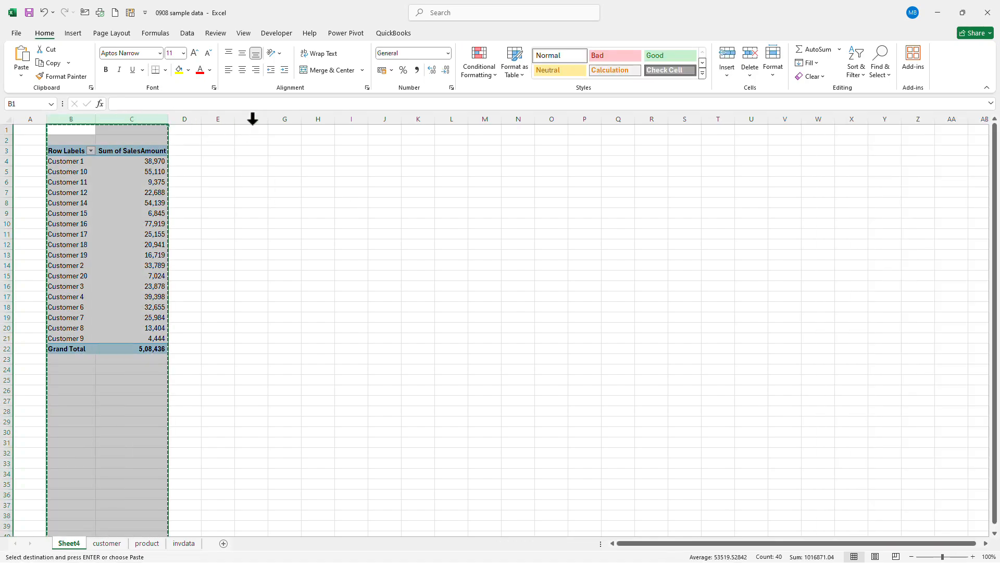
{"action": "left_click", "coordinate": [251, 119]}
{"action": "key", "text": "ctrl+v"}
{"action": "left_click", "coordinate": [264, 242]}
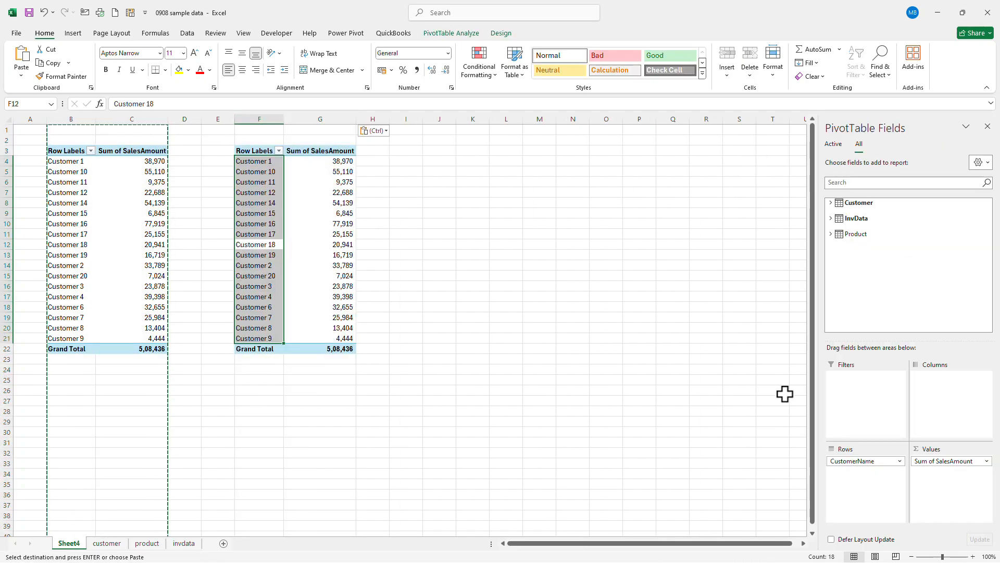
- Replace CustomerName with the Product table's ProductName in the rows of the PivotTable at column F
{"action": "left_click_drag", "start_coordinate": [852, 462], "coordinate": [782, 391]}
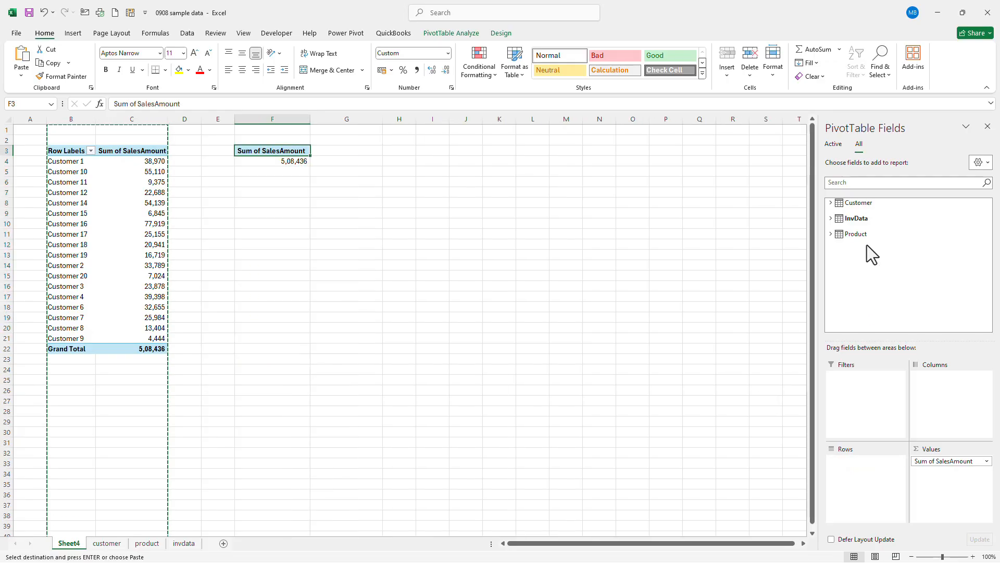
{"action": "left_click", "coordinate": [857, 234]}
{"action": "left_click_drag", "start_coordinate": [862, 257], "coordinate": [862, 466]}
- Copy the product PivotTable to column J and group the copy's rows by CustomerName above ProductName
{"action": "left_click_drag", "start_coordinate": [263, 119], "coordinate": [326, 118]}
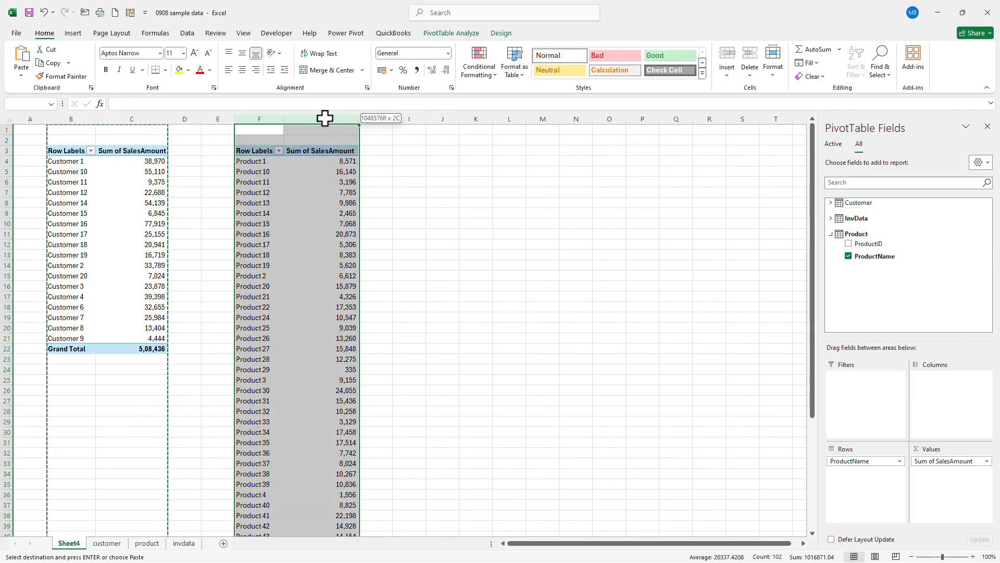
{"action": "key", "text": "ctrl+c"}
{"action": "left_click", "coordinate": [445, 119]}
{"action": "key", "text": "ctrl+v"}
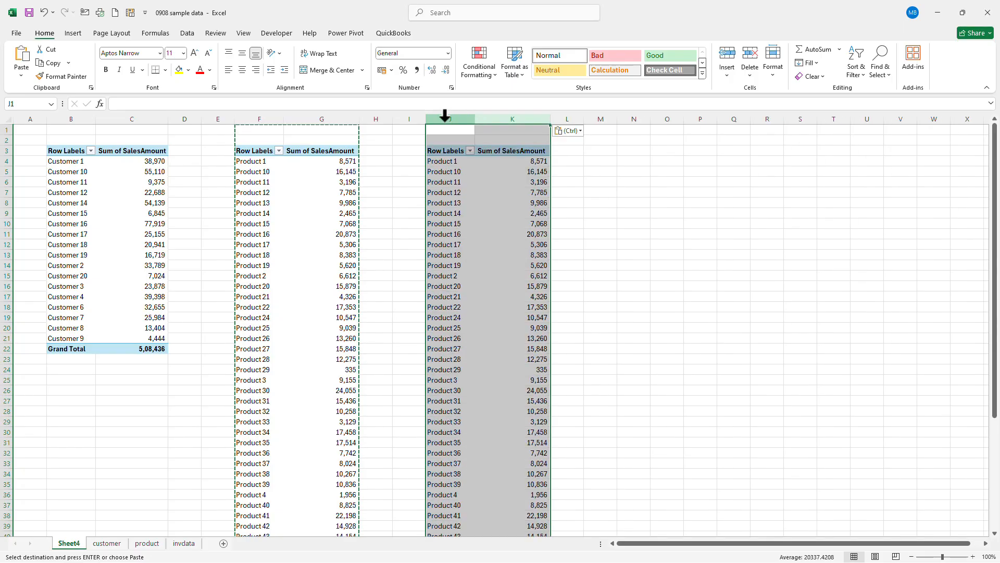
{"action": "left_click", "coordinate": [465, 223]}
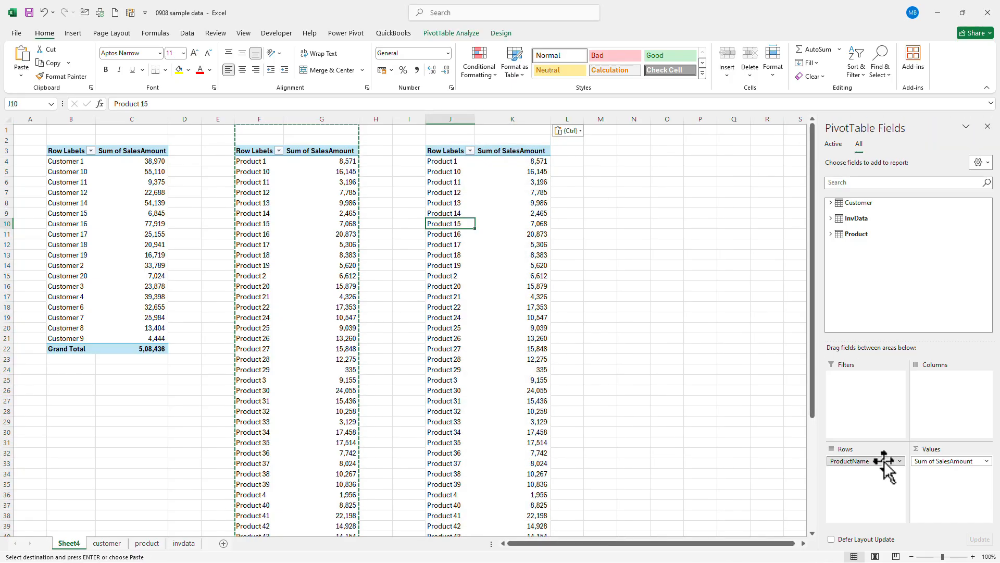
{"action": "mouse_move", "coordinate": [884, 462]}
{"action": "left_mouse_down"}
{"action": "mouse_move", "coordinate": [775, 440]}
{"action": "mouse_move", "coordinate": [869, 474]}
{"action": "mouse_move", "coordinate": [838, 205]}
{"action": "mouse_move", "coordinate": [863, 229]}
{"action": "mouse_move", "coordinate": [880, 301]}
{"action": "mouse_move", "coordinate": [869, 462]}
{"action": "left_mouse_up"}
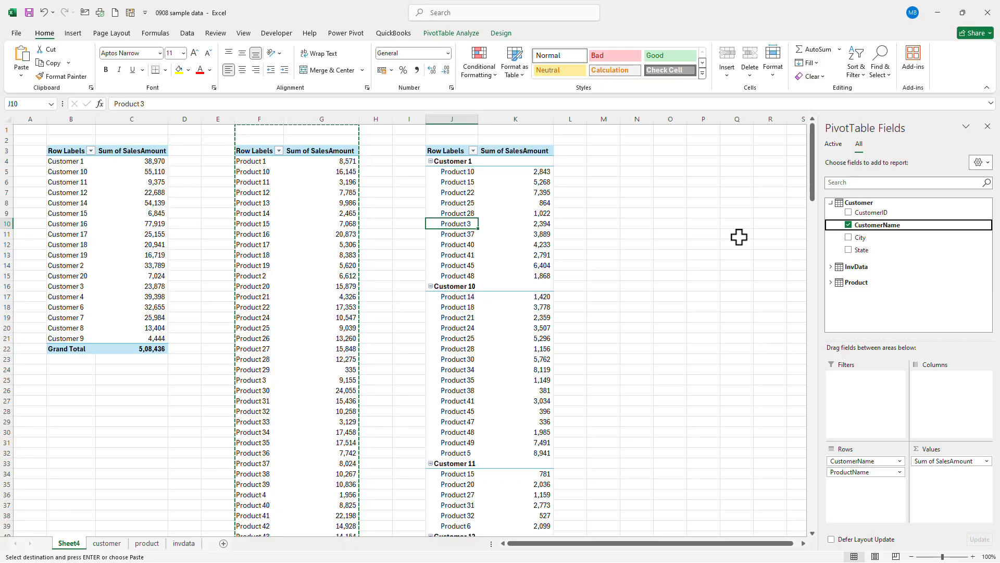
- Show all subtotals at the top of each customer group in the PivotTable at column J
{"action": "left_click", "coordinate": [500, 34]}
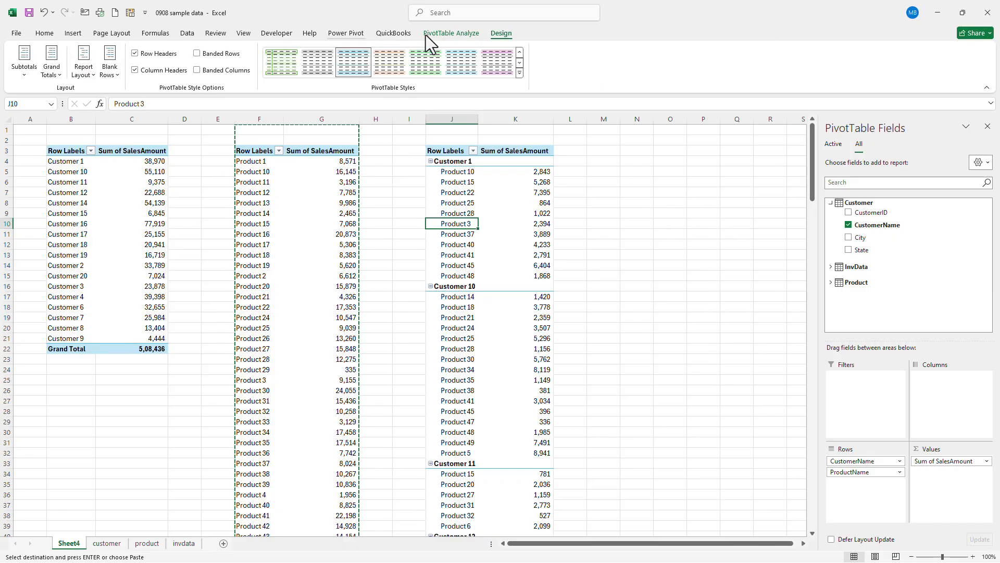
{"action": "left_click", "coordinate": [25, 71]}
{"action": "left_click", "coordinate": [62, 138]}
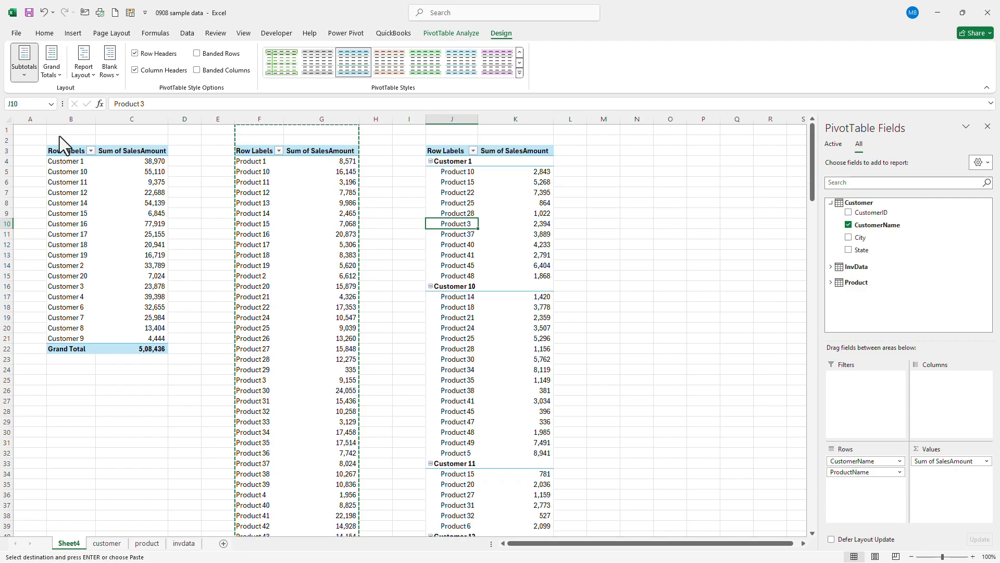
{"action": "left_click", "coordinate": [24, 66]}
- Insert a blank line after each item and show all subtotals at the bottom of the group in the PivotTable at column J
{"action": "left_click", "coordinate": [110, 65]}
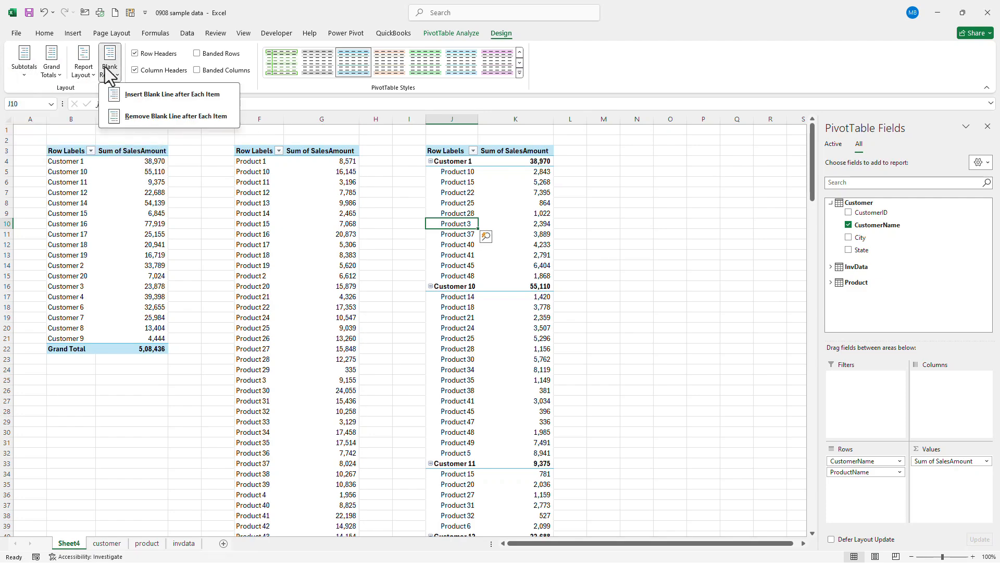
{"action": "left_click", "coordinate": [136, 93]}
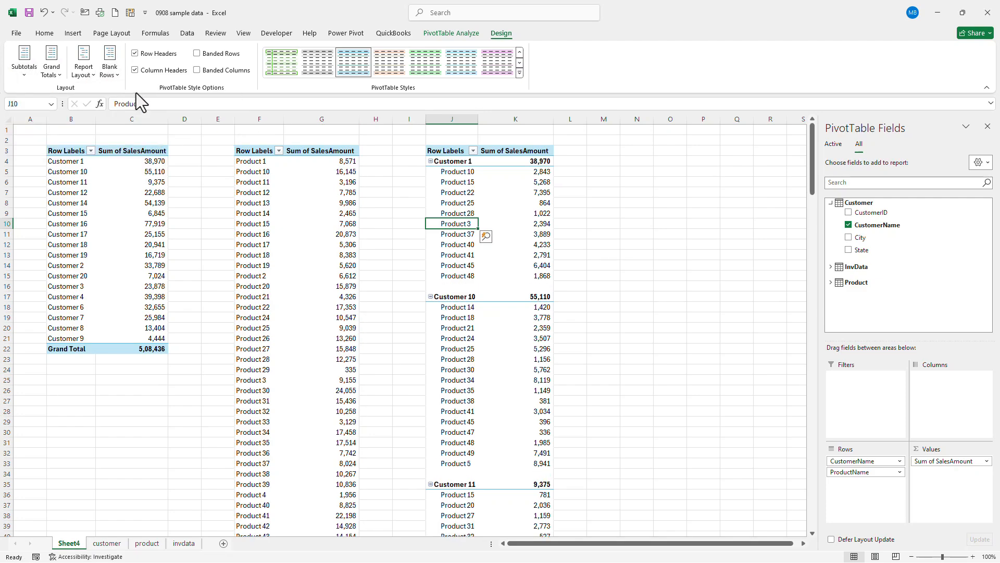
{"action": "left_click", "coordinate": [24, 67]}
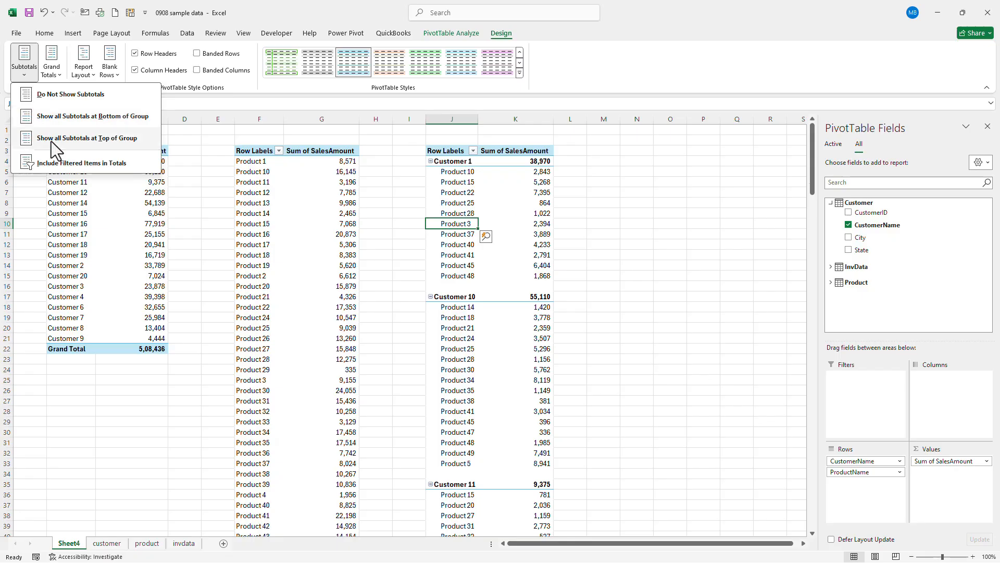
{"action": "left_click", "coordinate": [52, 121]}
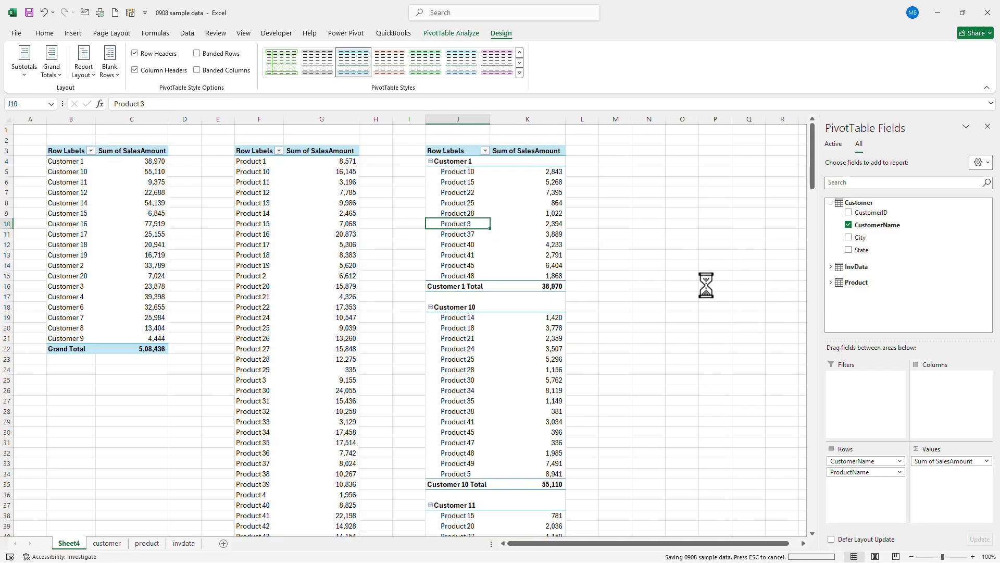
- Copy the customer-and-product PivotTable in columns J:K and paste it starting at column N
{"action": "left_click_drag", "start_coordinate": [471, 119], "coordinate": [526, 120]}
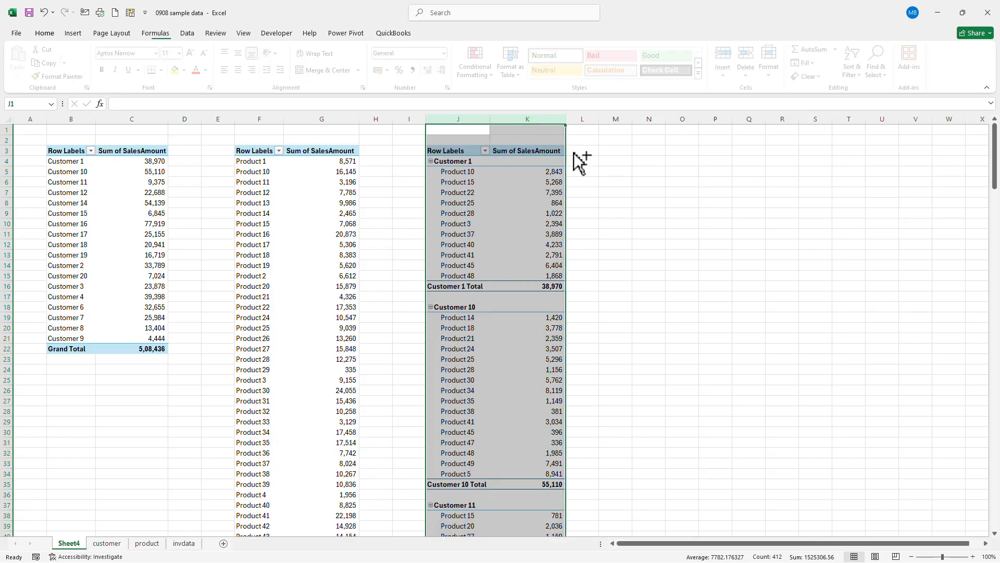
{"action": "key", "text": "ctrl+c"}
{"action": "left_click_drag", "start_coordinate": [640, 120], "coordinate": [678, 119]}
{"action": "key", "text": "ctrl+v"}
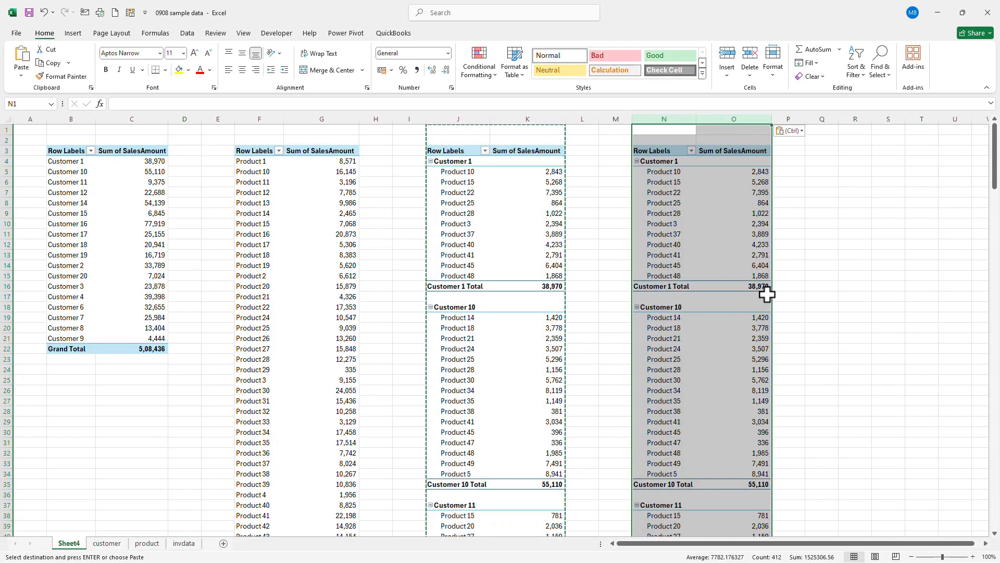
{"action": "left_click", "coordinate": [706, 243]}
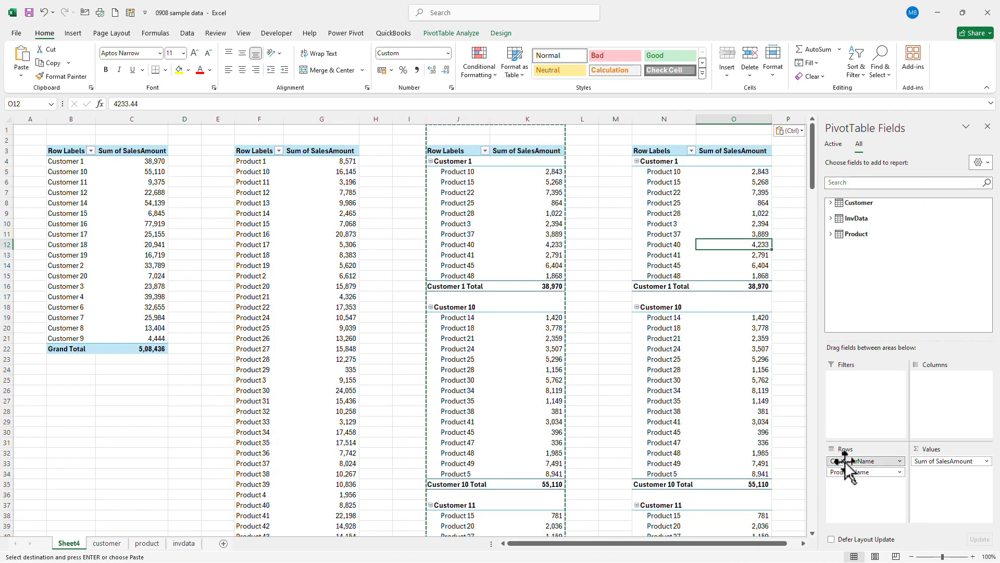
- Replace CustomerName with the Customer table's State above ProductName in the rows of the PivotTable at column N
{"action": "left_click_drag", "start_coordinate": [847, 463], "coordinate": [759, 424]}
{"action": "left_click", "coordinate": [830, 203]}
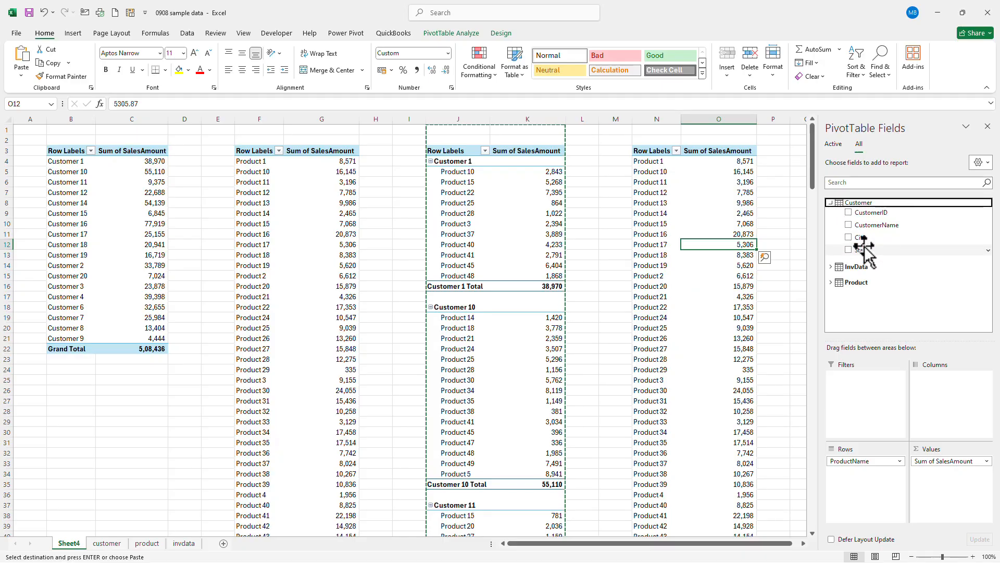
{"action": "left_click_drag", "start_coordinate": [865, 252], "coordinate": [873, 460]}
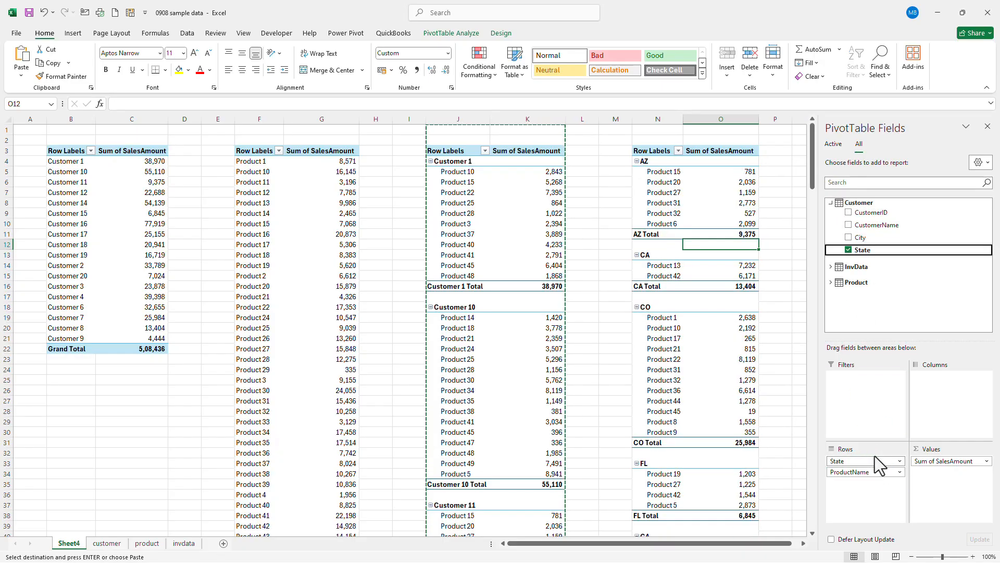
- Save the workbook and look through the customer and state PivotTables
{"action": "left_click", "coordinate": [781, 233]}
{"action": "key", "text": "ctrl+s"}
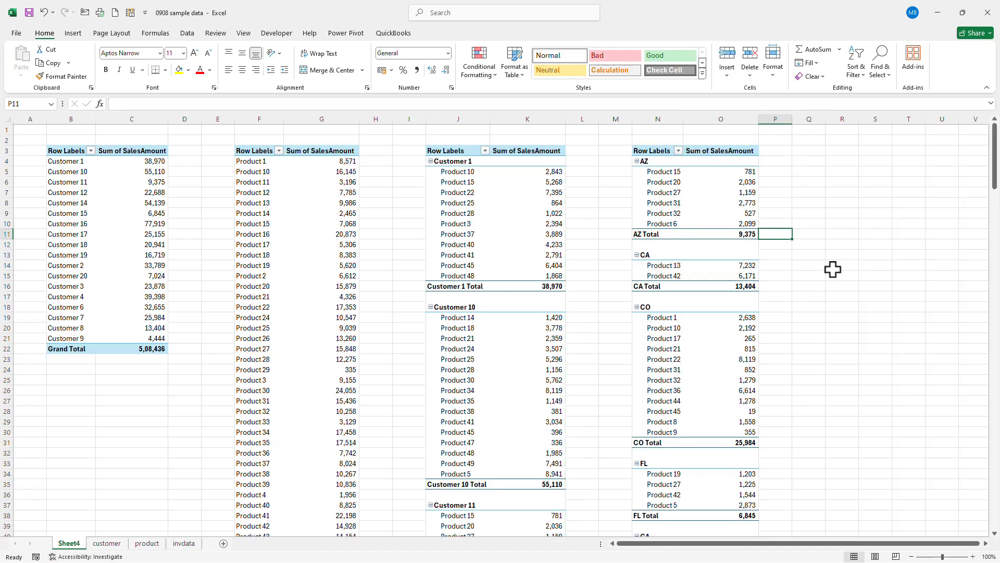
{"action": "scroll", "coordinate": [833, 269], "scroll_direction": "down", "scroll_amount": 20}
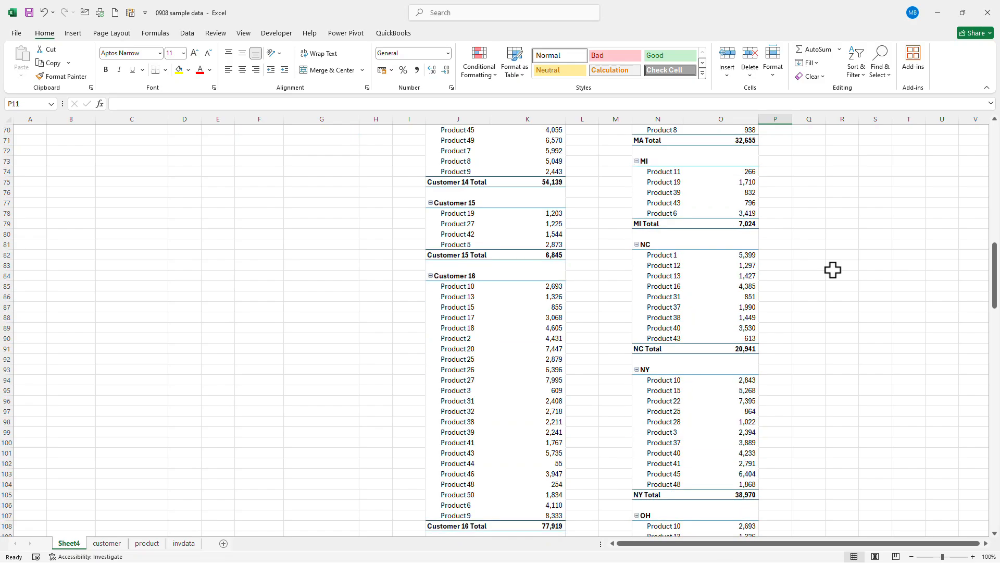
{"action": "scroll", "coordinate": [834, 269], "scroll_direction": "up", "scroll_amount": 20}
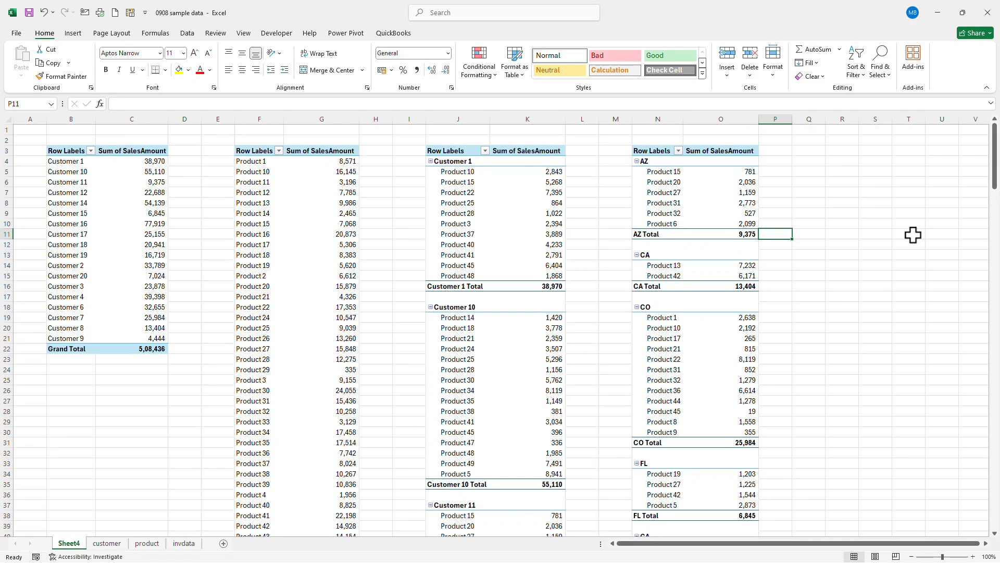